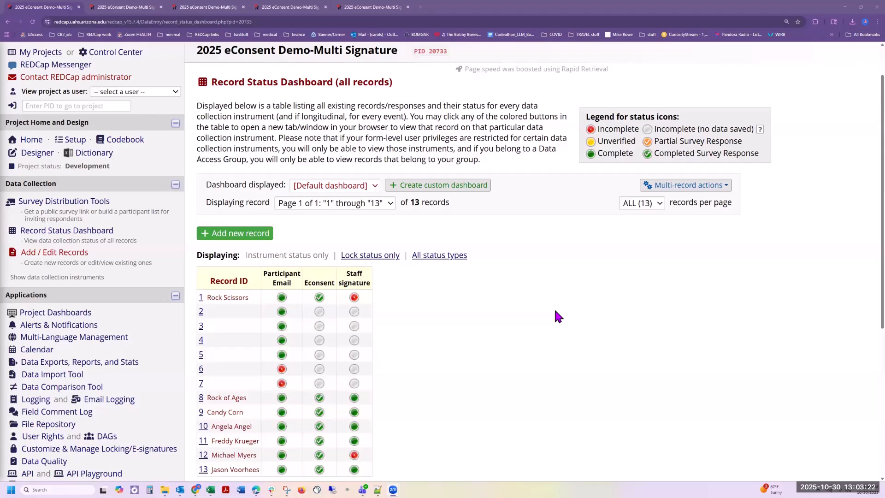
Step: Open the project's External Modules manager and search the available modules for 'consent'
scroll(555, 311, down, 5)
scroll(460, 309, down, 1)
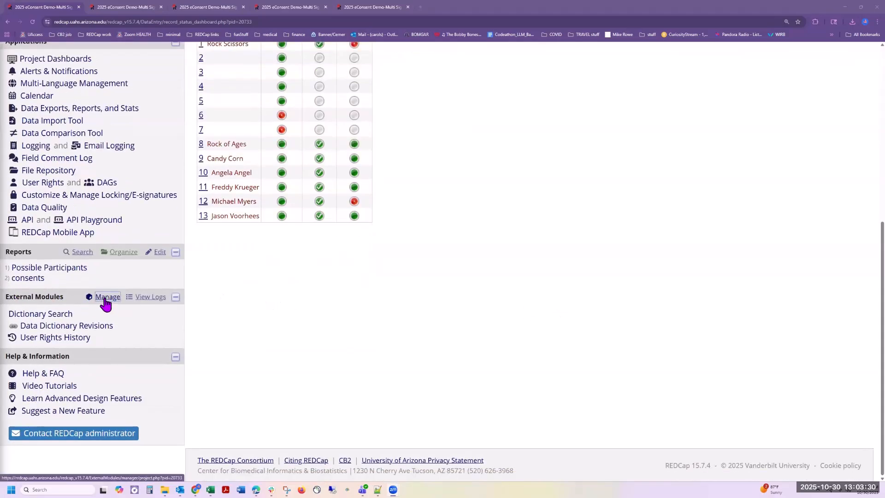
click(106, 297)
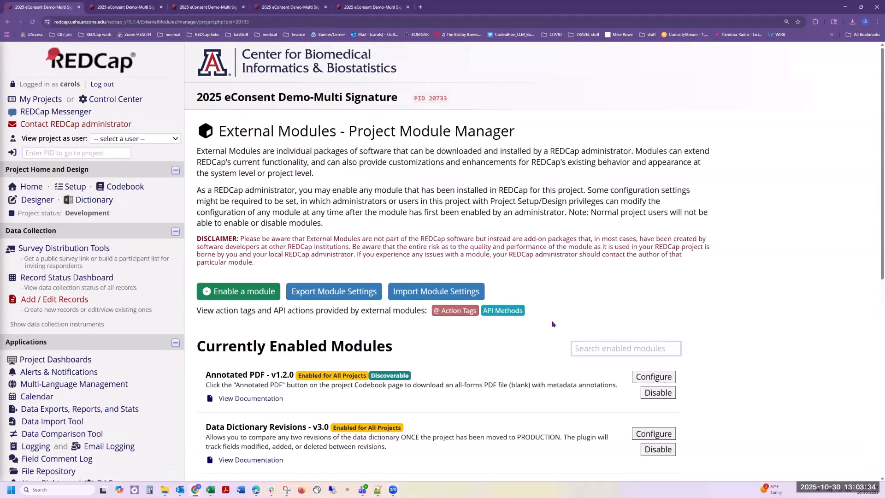
scroll(534, 323, down, 2)
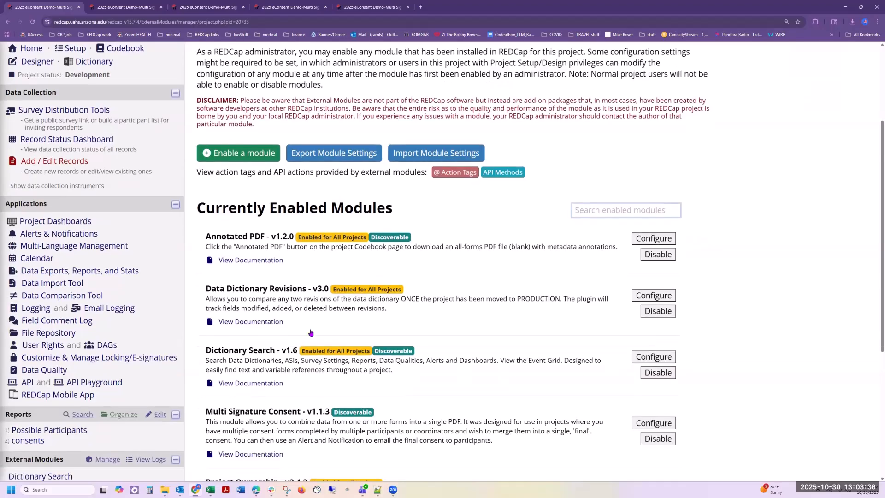
scroll(300, 326, up, 2)
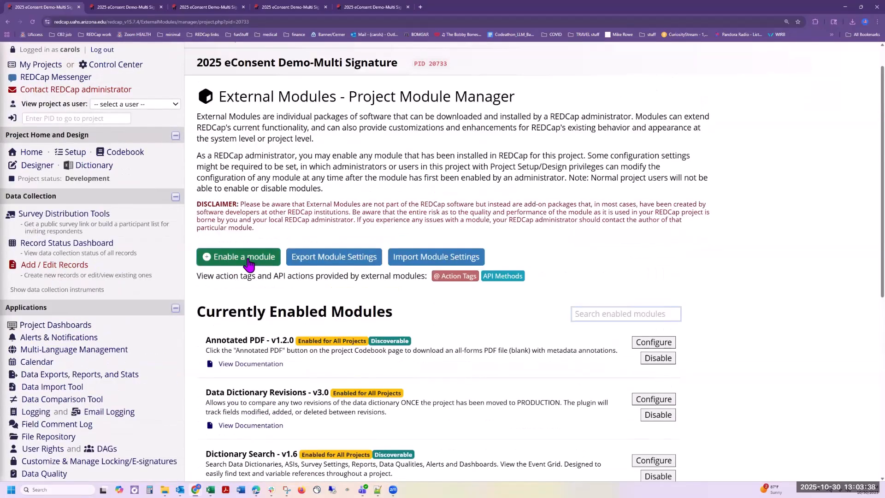
click(249, 259)
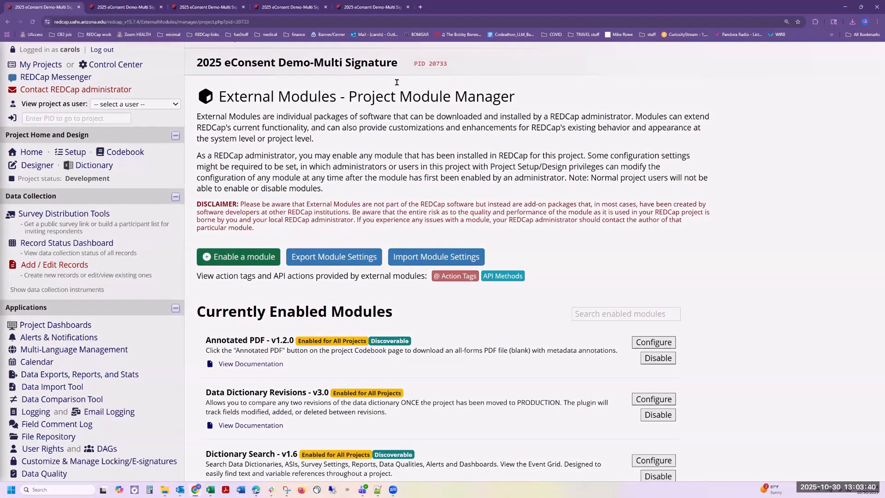
click(396, 82)
text(co)
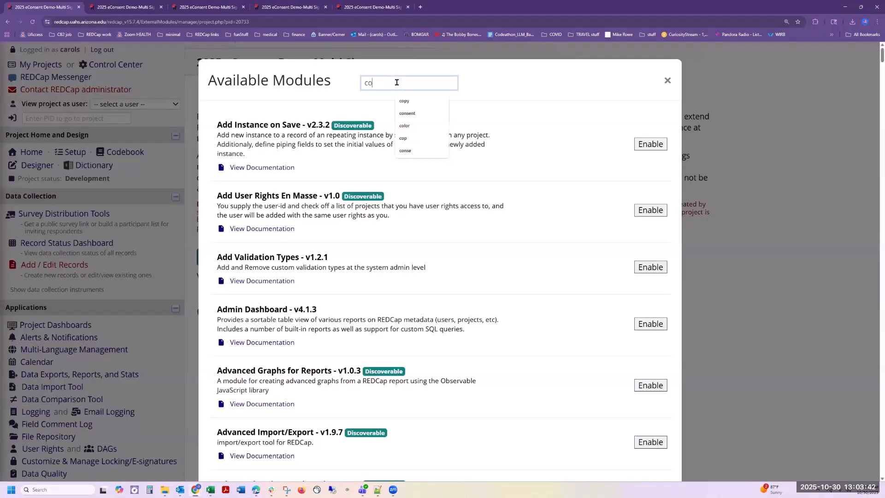
text(nsent)
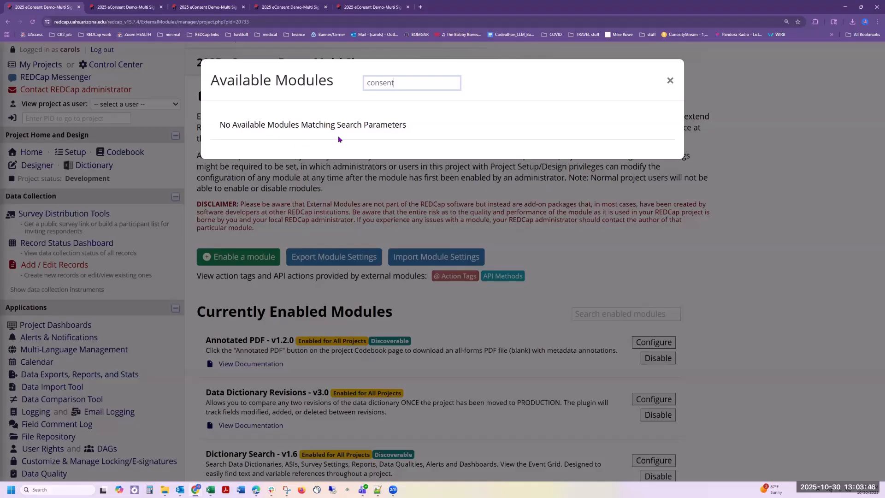
click(670, 84)
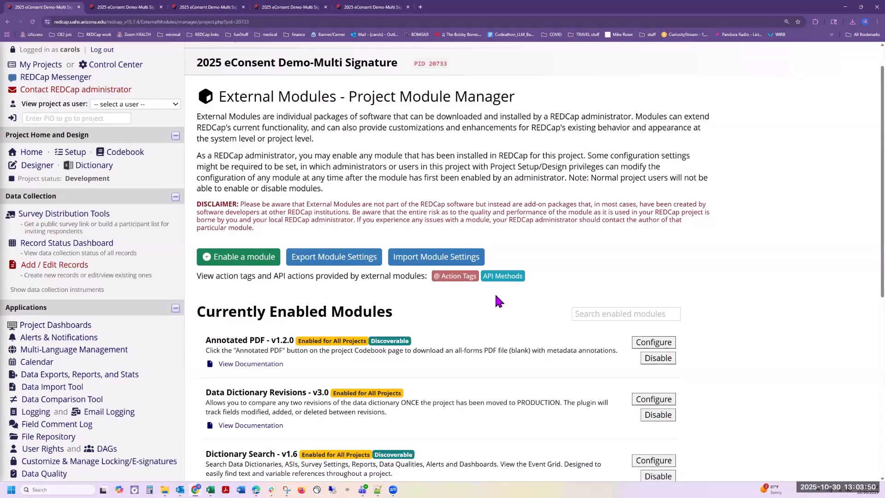
Step: Review the enabled Multi Signature Consent v1.1.3 module in the module list
scroll(494, 295, down, 3)
drag(206, 412, 330, 411)
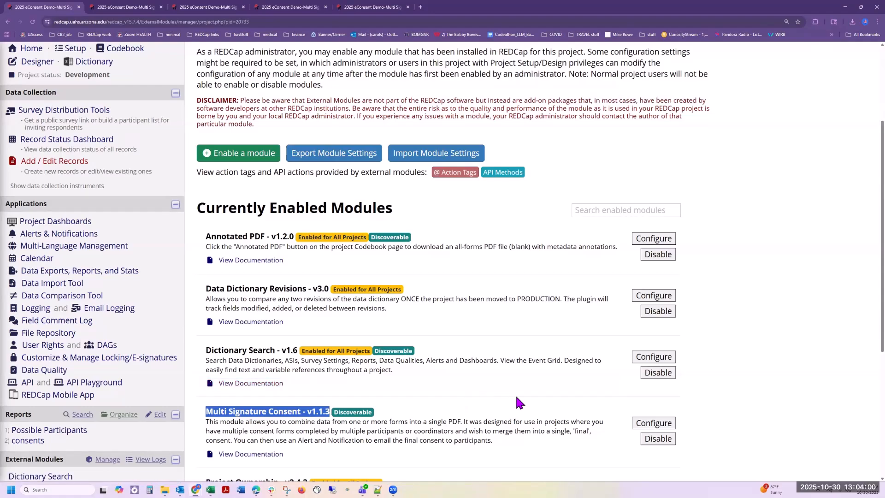
click(736, 386)
scroll(454, 300, up, 3)
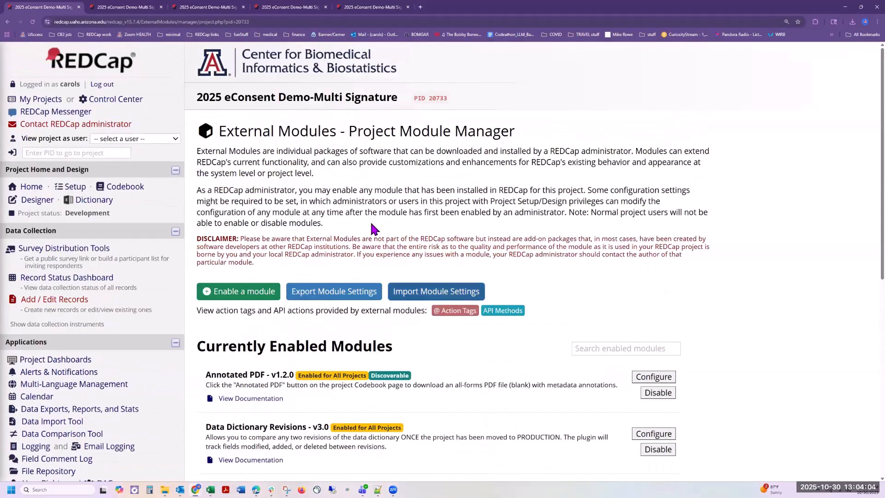
Step: From the Record Status Dashboard in the other tab, add new record 14
click(124, 9)
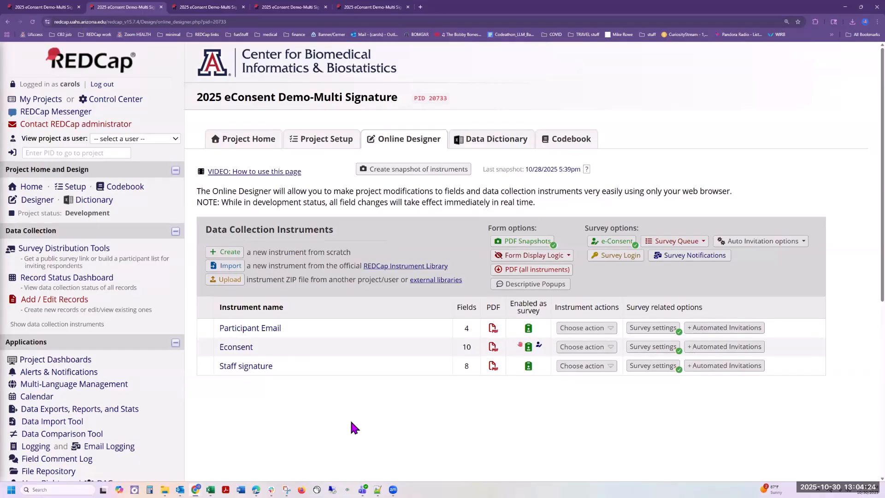
click(70, 278)
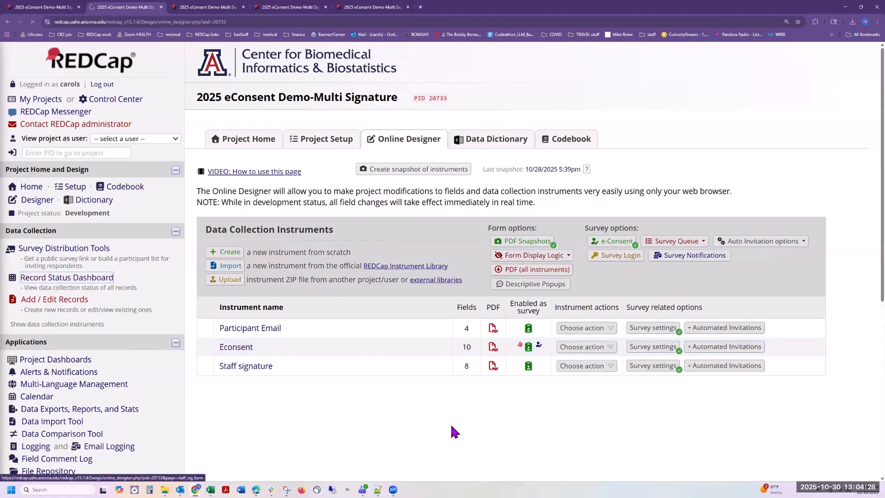
click(239, 279)
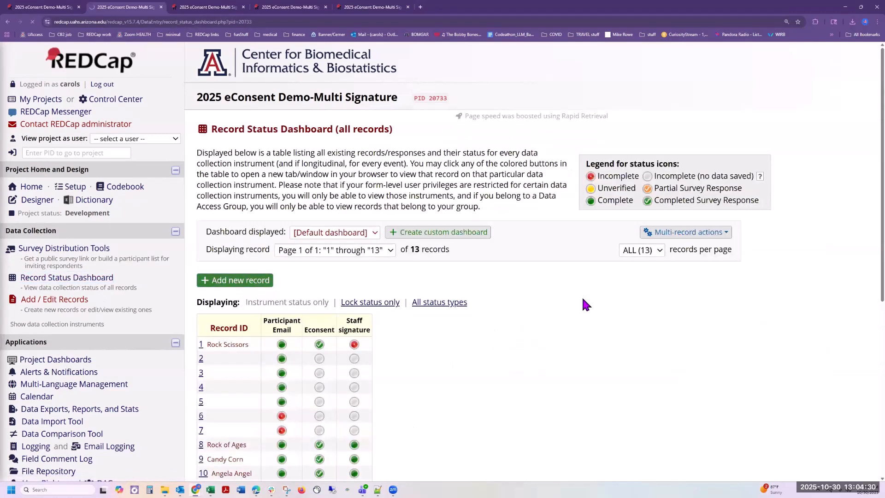
Step: On record 14's Participant Email form, enter the participant's first name, last name and e-mail address
click(353, 289)
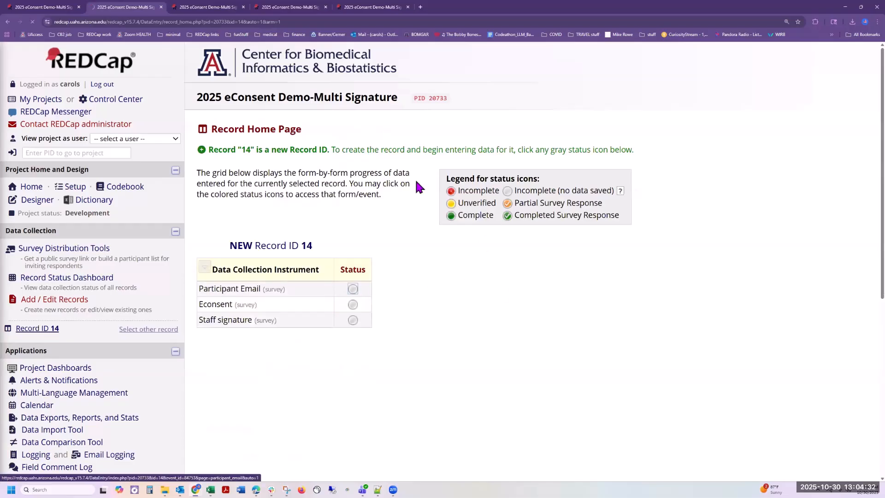
click(531, 241)
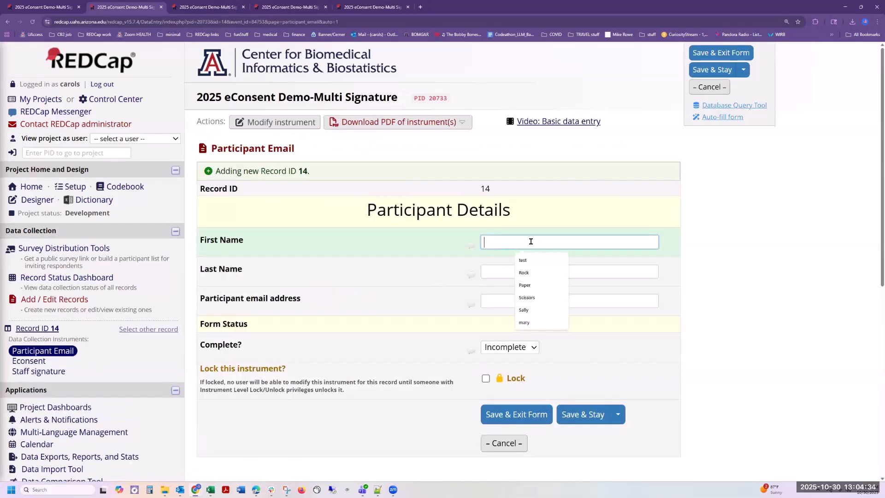
text(Checky)
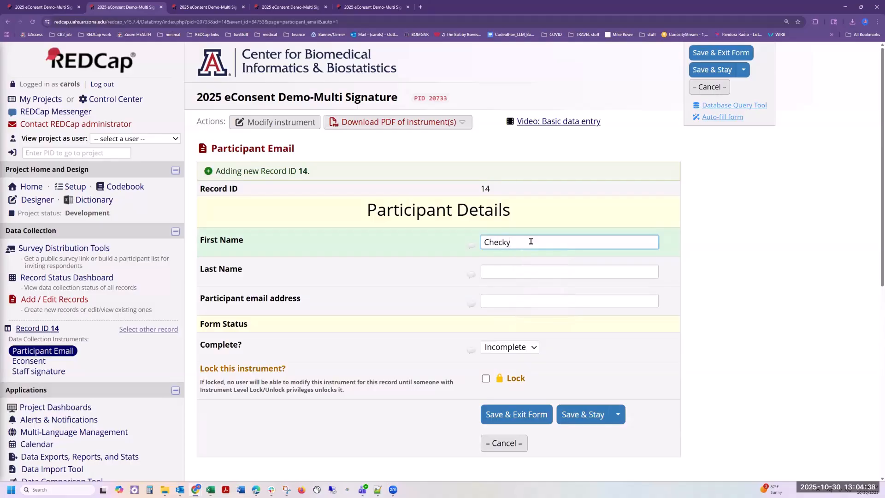
key(Tab)
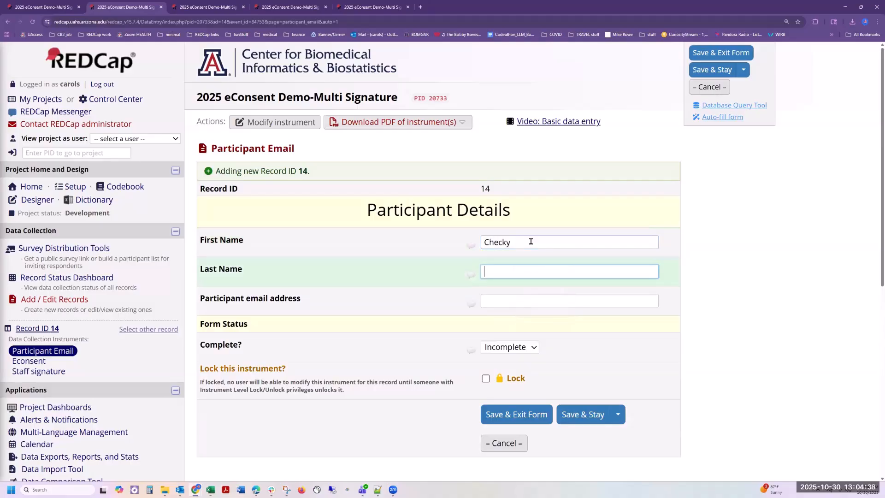
click(498, 242)
key(BackSpace)
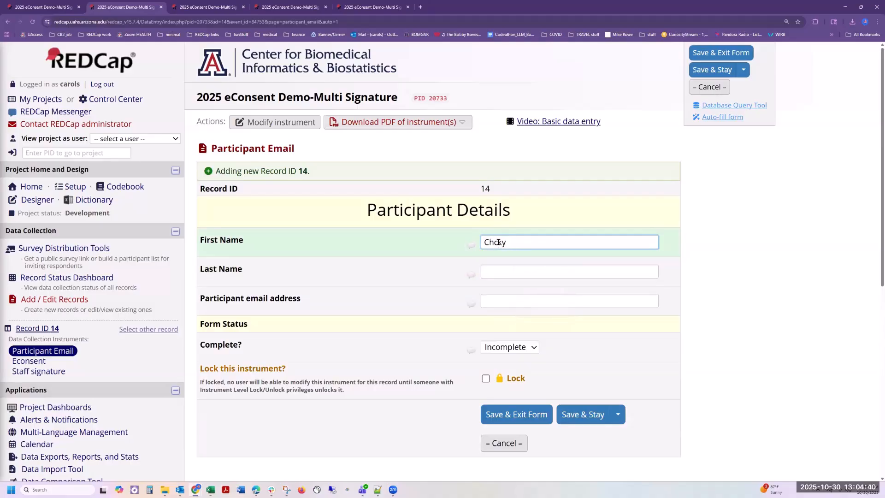
text(u)
click(514, 268)
text(Ray)
click(527, 298)
text(caro)
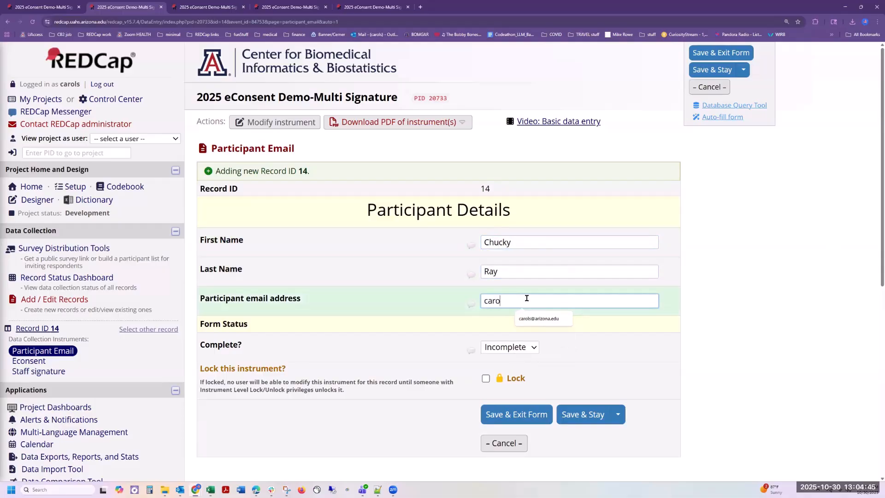
click(539, 318)
Step: Mark the form Complete and save, going on to the Econsent form
click(505, 351)
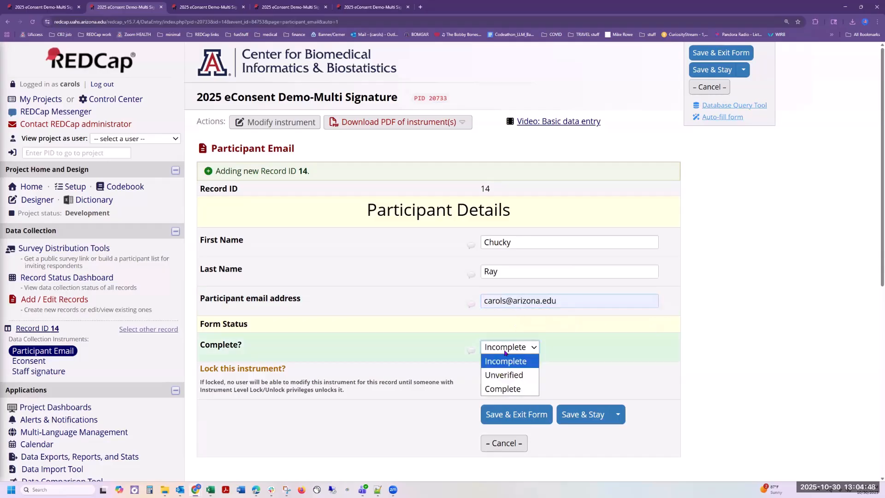
click(507, 389)
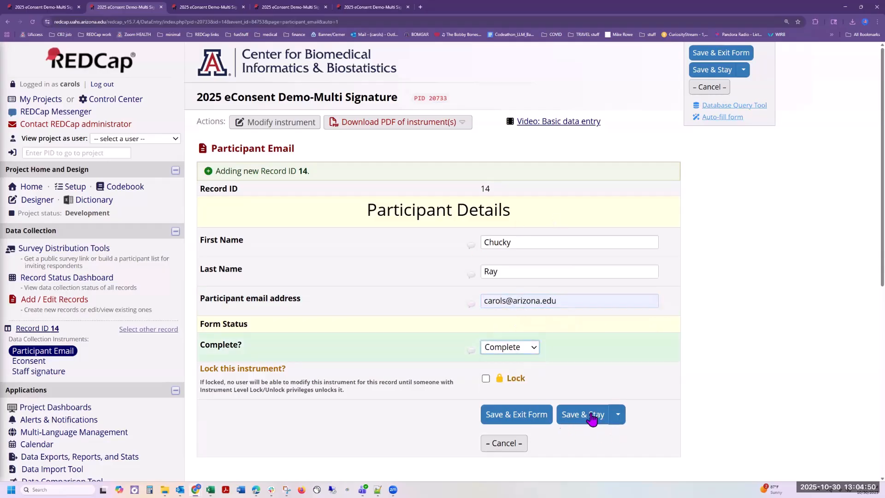
click(618, 414)
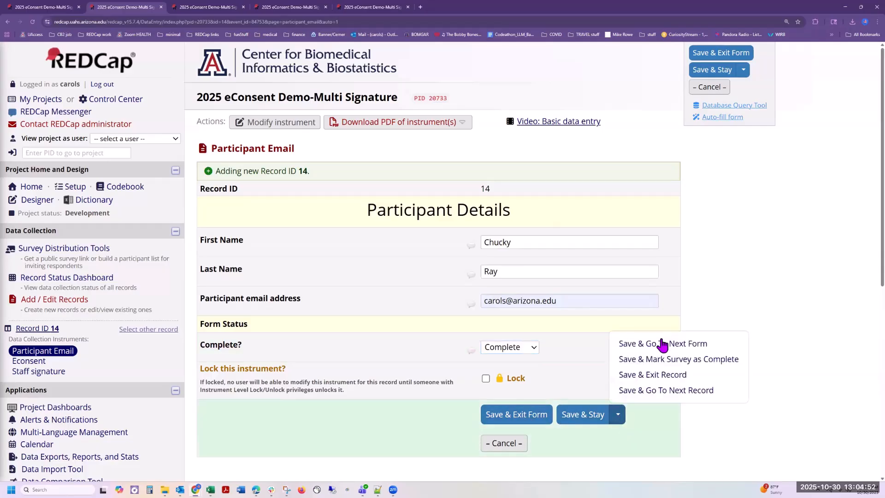
click(665, 355)
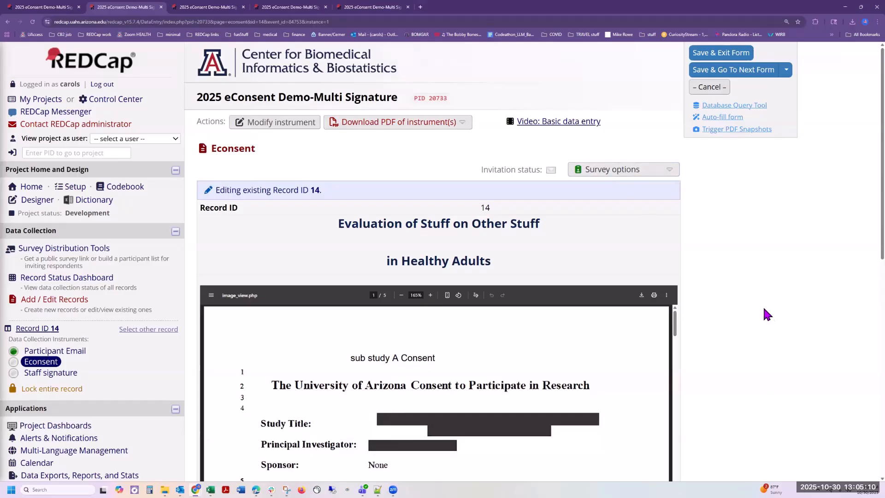
Step: Open record 14's Econsent form as a survey from the Survey options menu
click(641, 176)
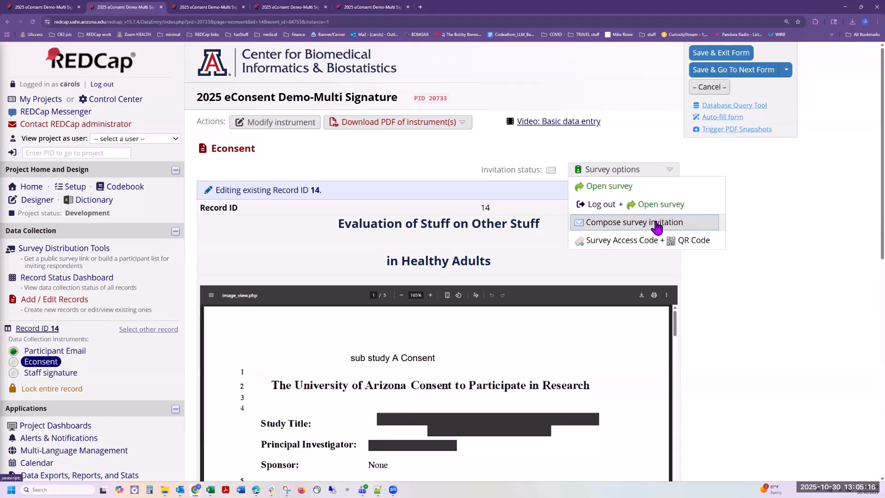
click(651, 195)
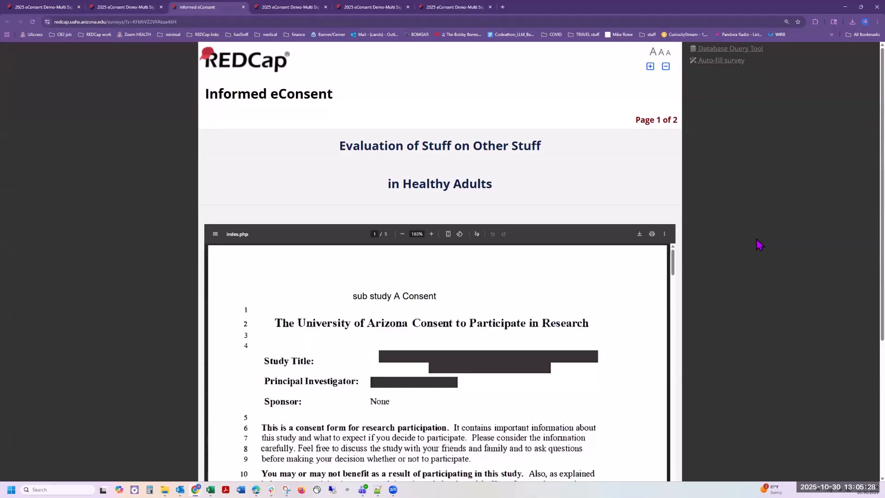
Step: Read through the embedded consent PDF and answer Yes to participating in the study
scroll(714, 245, down, 3)
scroll(500, 128, up, 3)
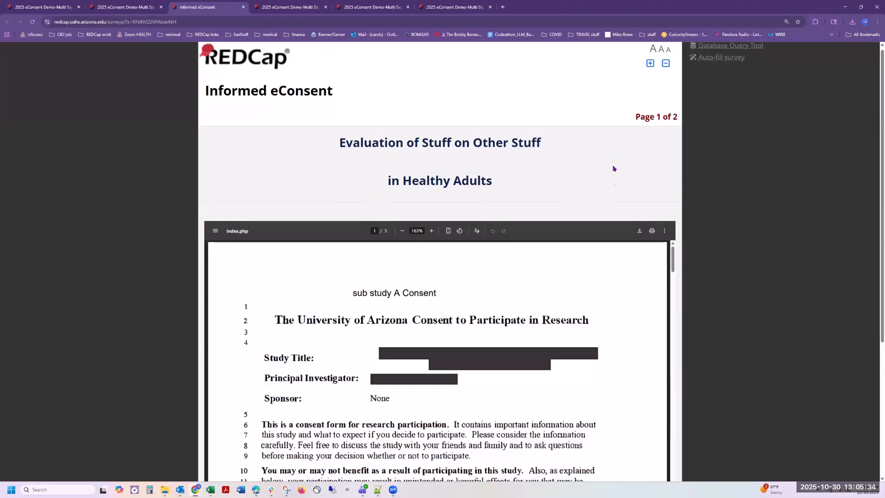
scroll(609, 164, down, 3)
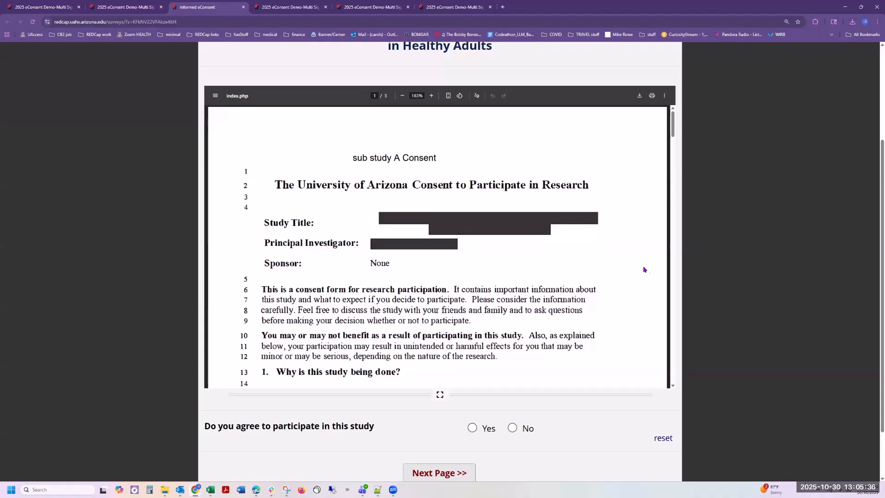
scroll(628, 259, down, 3)
scroll(625, 263, down, 15)
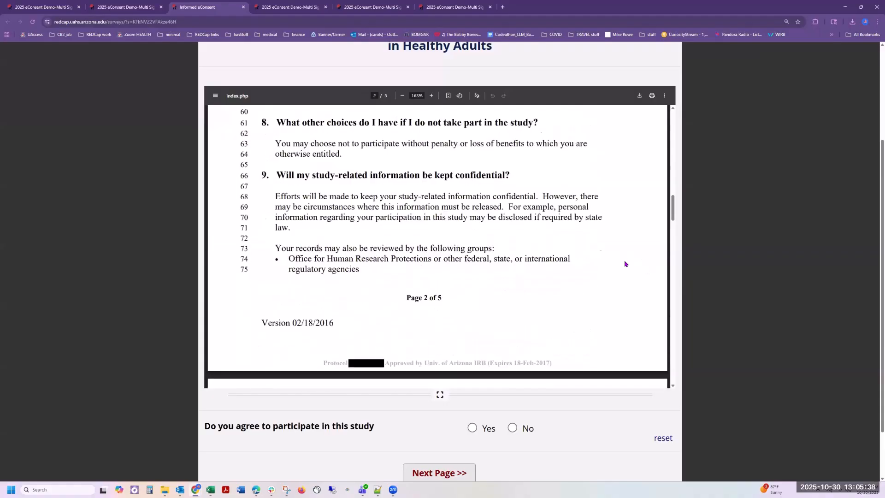
scroll(625, 263, down, 10)
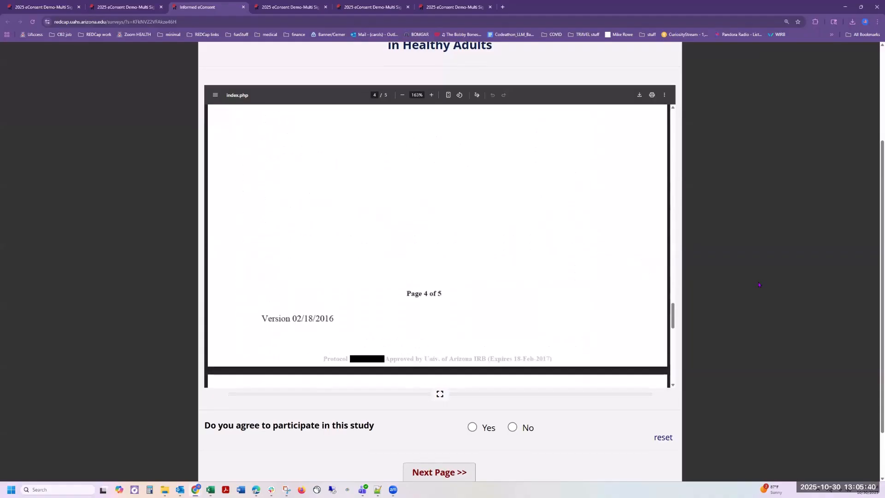
scroll(758, 285, down, 1)
click(472, 363)
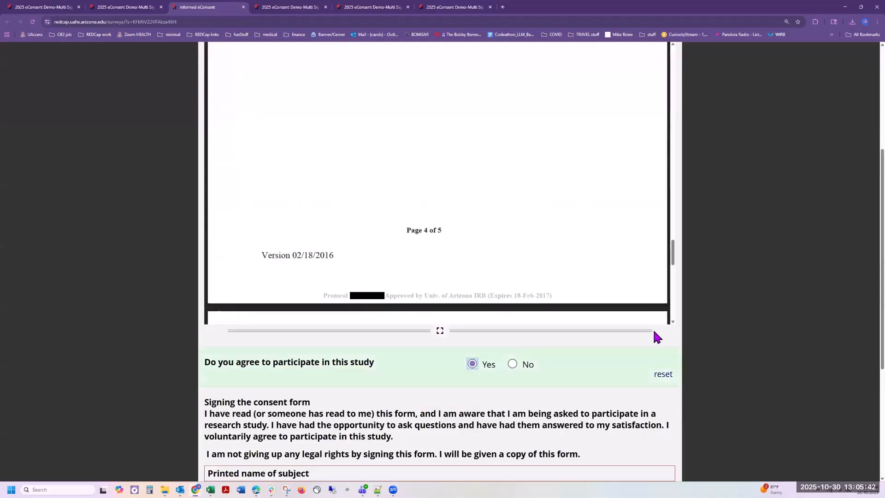
scroll(654, 331, down, 3)
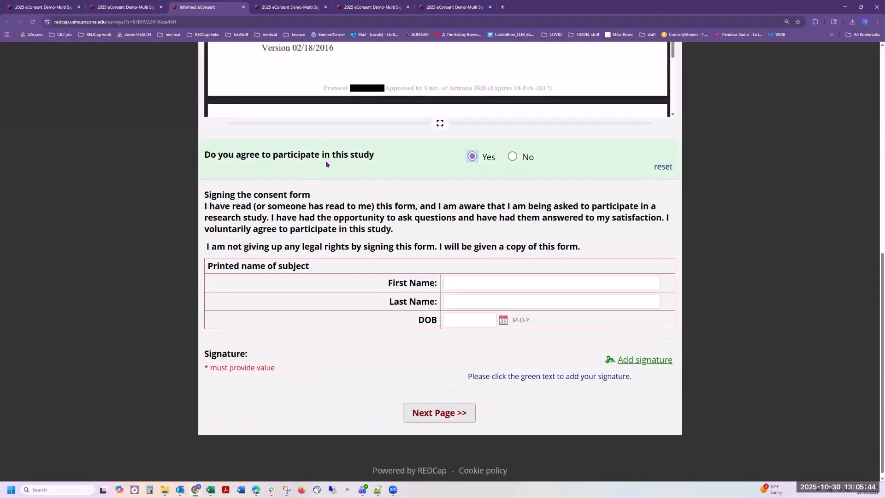
Step: Fill in the participant's first name, last name and a date of birth starting 10/31
click(479, 283)
text(Chu)
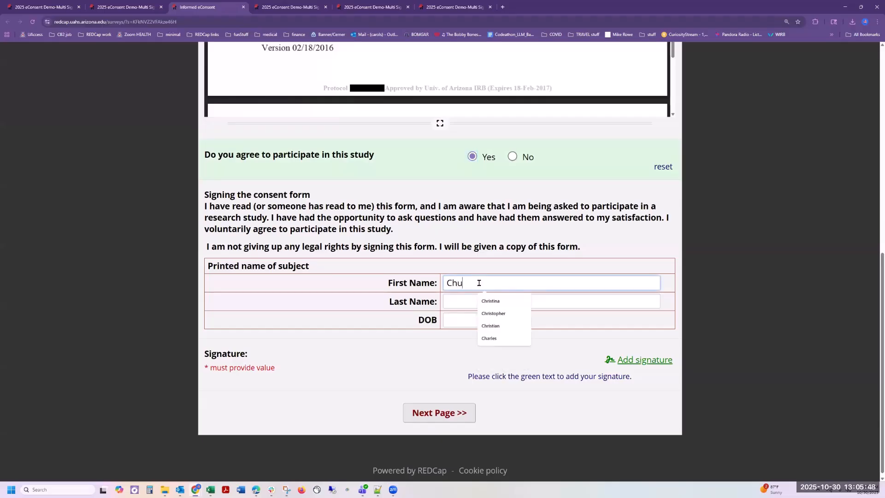
text(cky)
key(Tab)
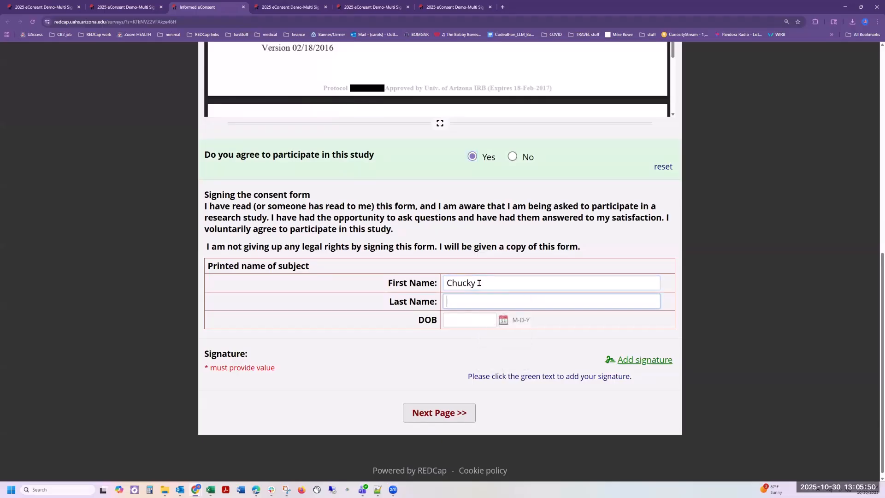
text(Ray)
key(Tab)
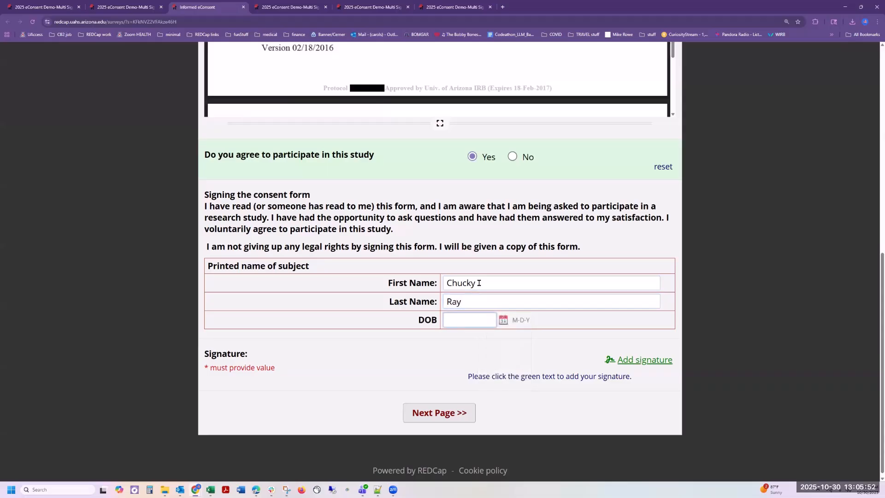
click(492, 319)
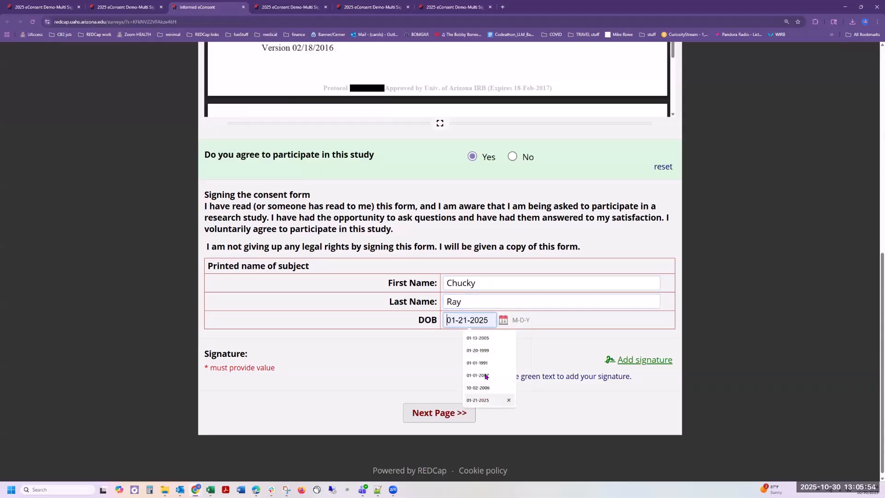
click(480, 375)
drag(470, 318, 403, 321)
text(10/31/2007)
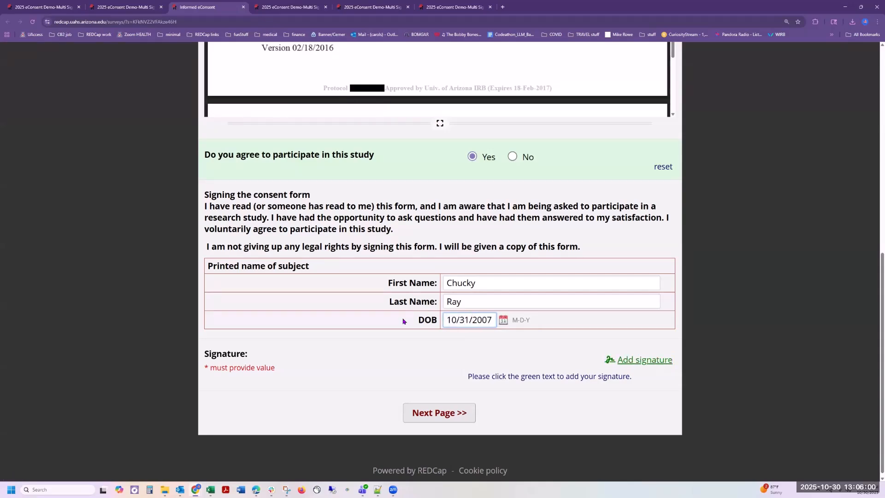
Step: Draw and save the participant's signature, then continue to the review page
click(641, 360)
drag(425, 251, 427, 249)
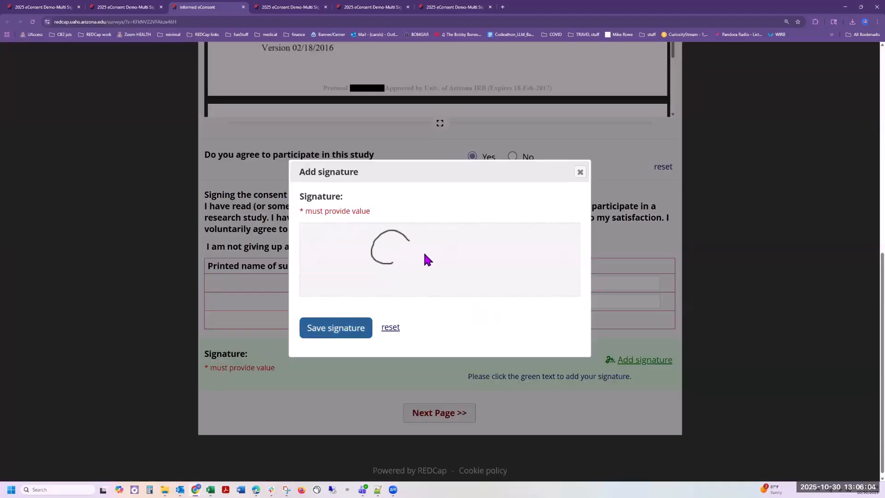
click(339, 332)
scroll(571, 441, down, 1)
click(446, 411)
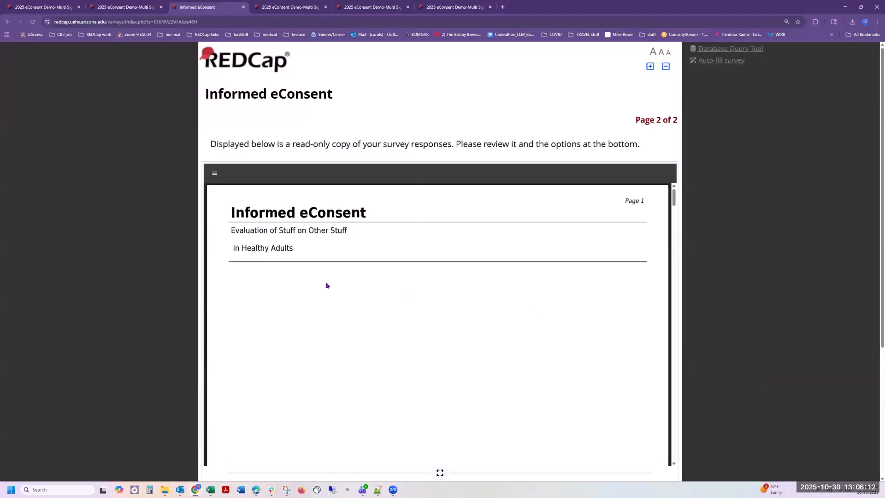
Step: Review the consent PDF, submit the survey, and close it leaving without saving changes
scroll(442, 256, down, 5)
mouse_move(676, 214)
mouse_down()
mouse_move(676, 443)
mouse_move(678, 429)
mouse_up()
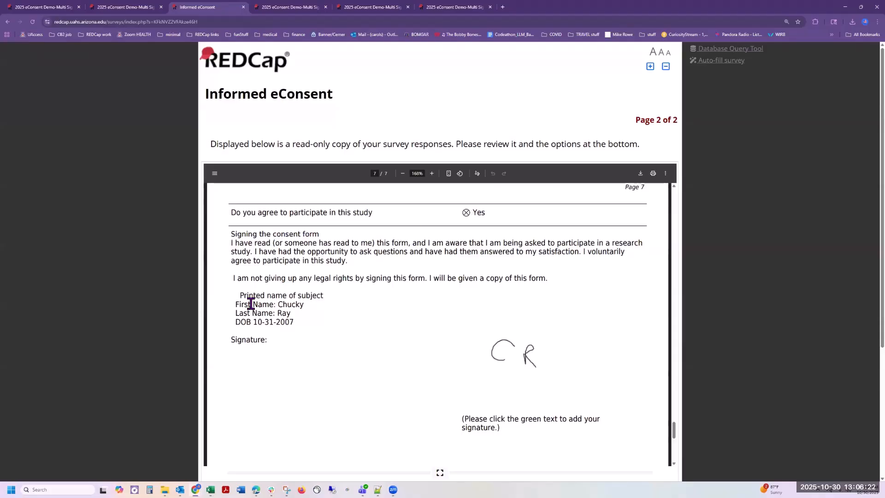
scroll(744, 318, down, 4)
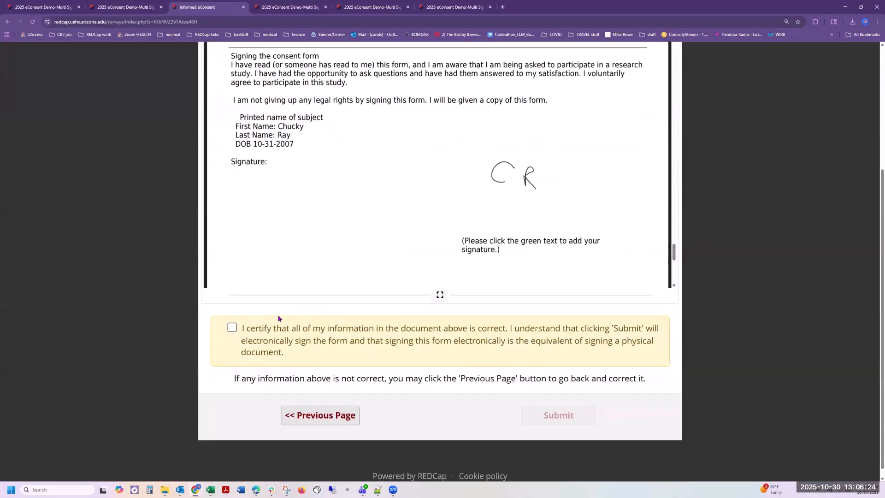
click(565, 412)
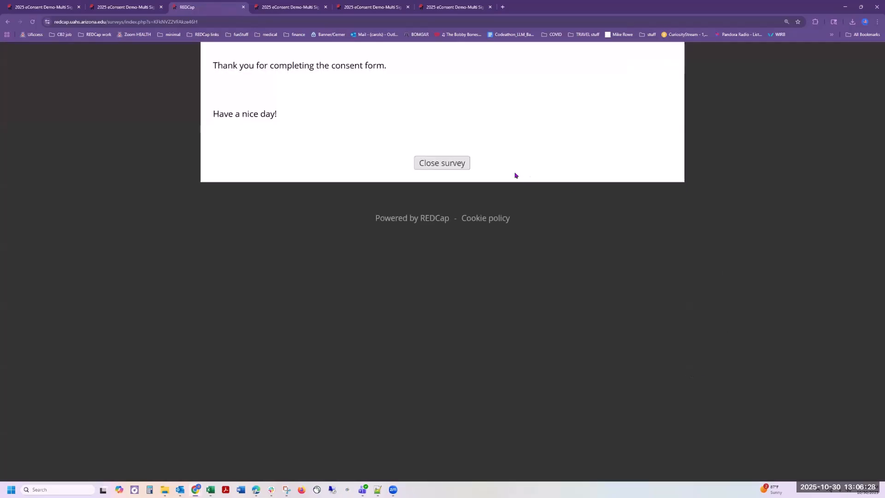
click(450, 165)
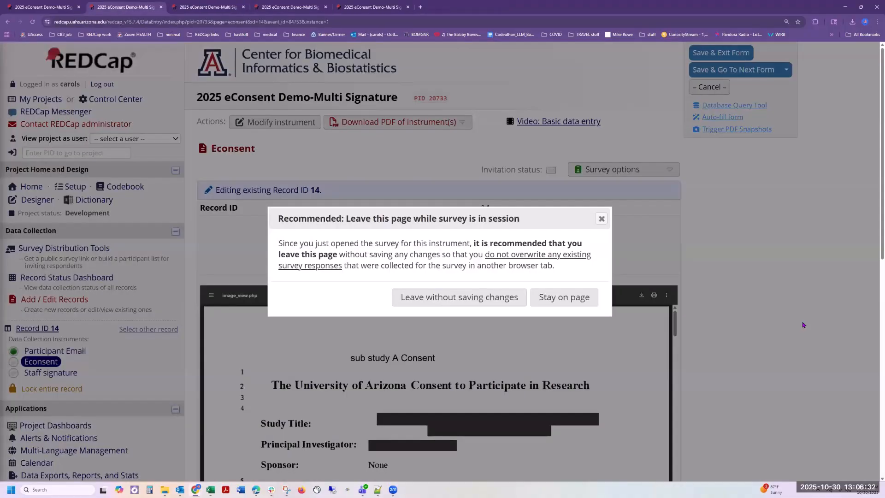
click(497, 296)
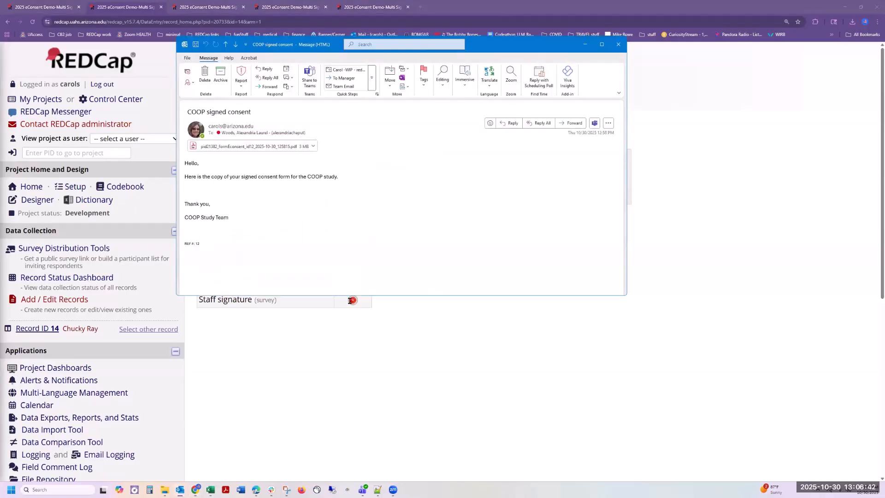
Step: Close the signed consent email and follow the staff signature email's 'Click here to sign' link
click(619, 44)
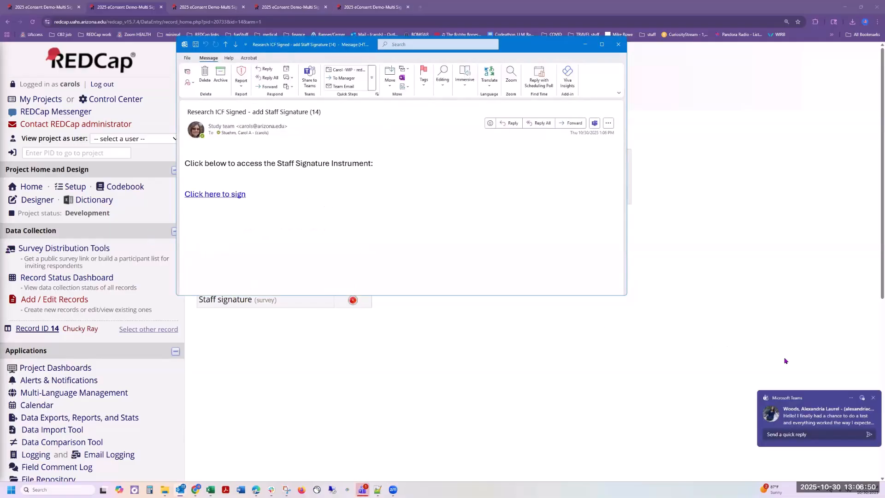
click(867, 399)
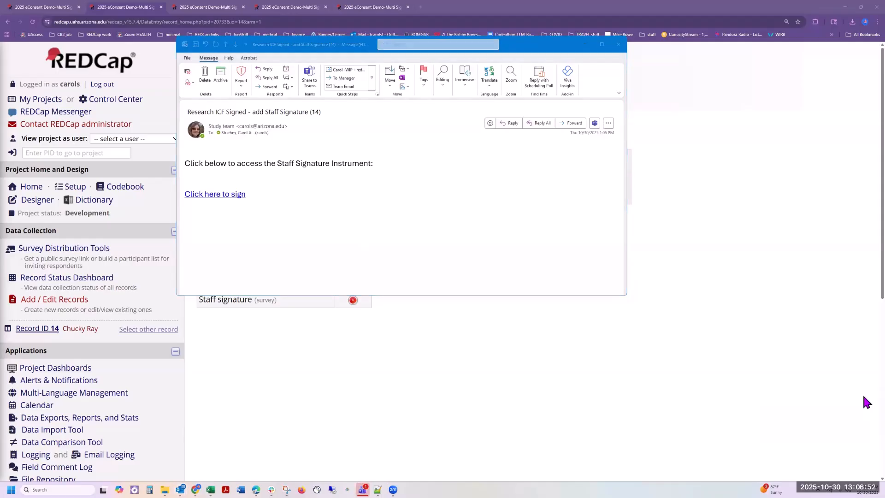
click(863, 398)
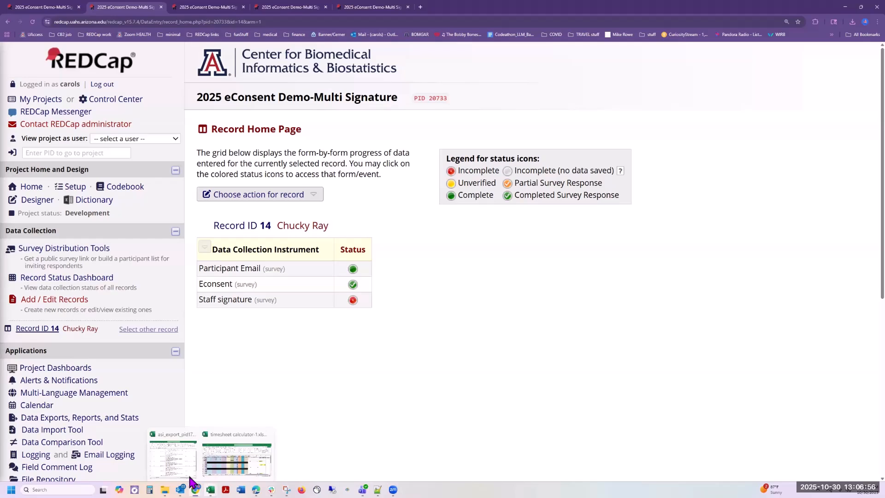
click(239, 468)
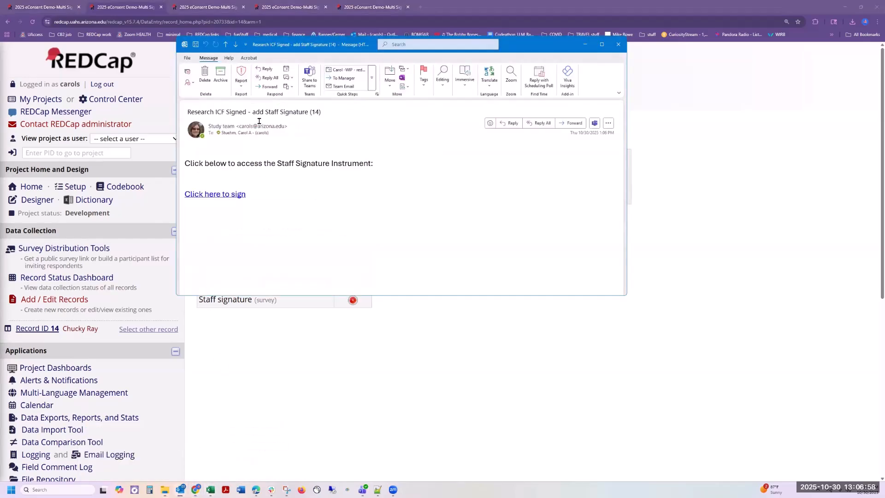
drag(184, 163, 385, 163)
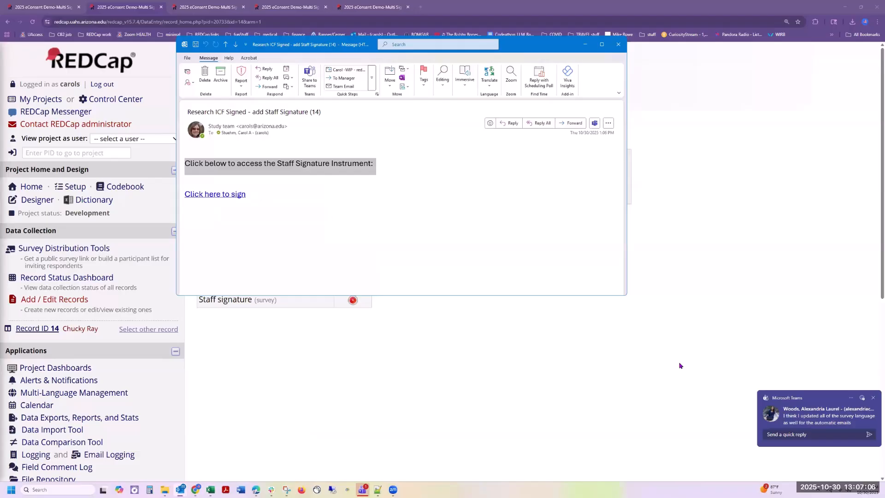
click(210, 197)
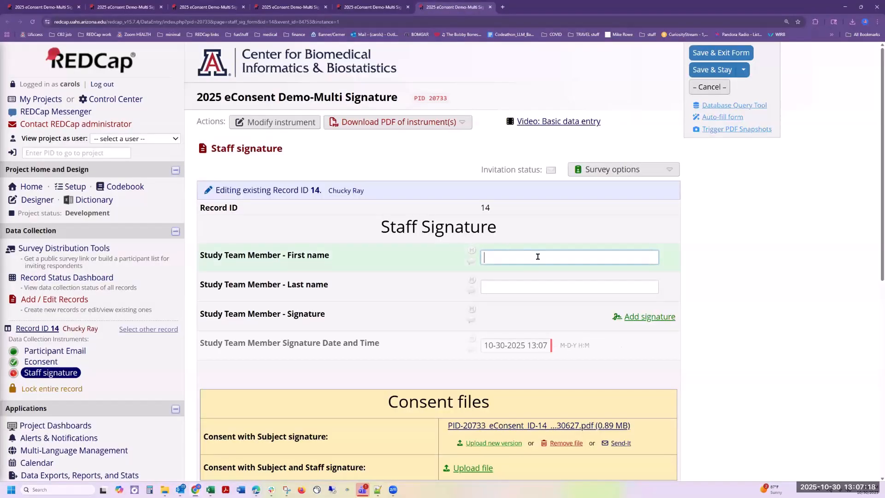
Step: Fill the staff member's first and last name from the autofill suggestions
click(536, 256)
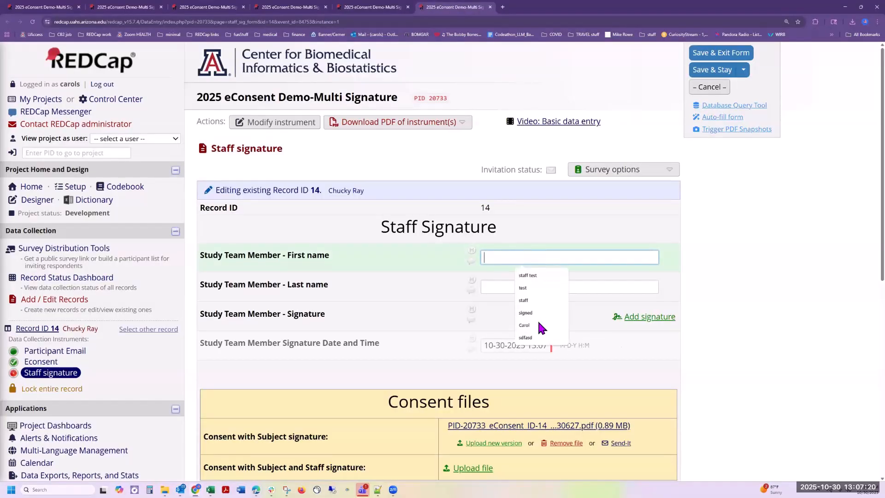
click(525, 325)
click(526, 286)
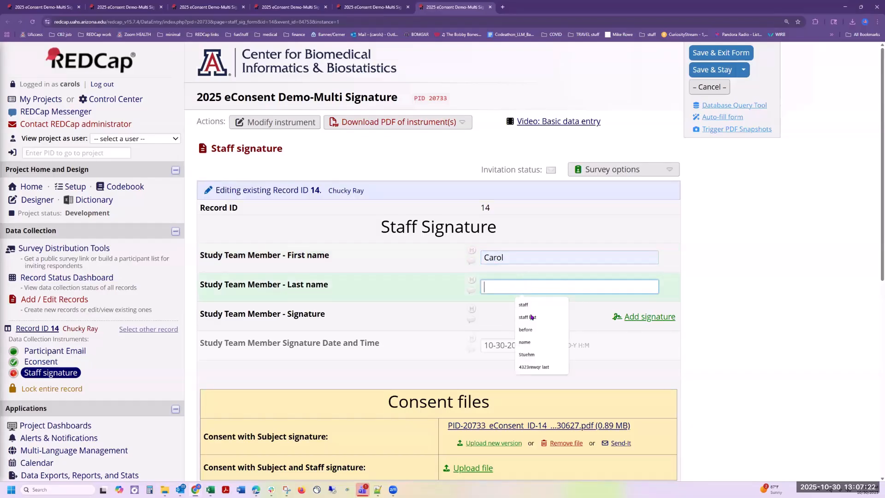
click(527, 354)
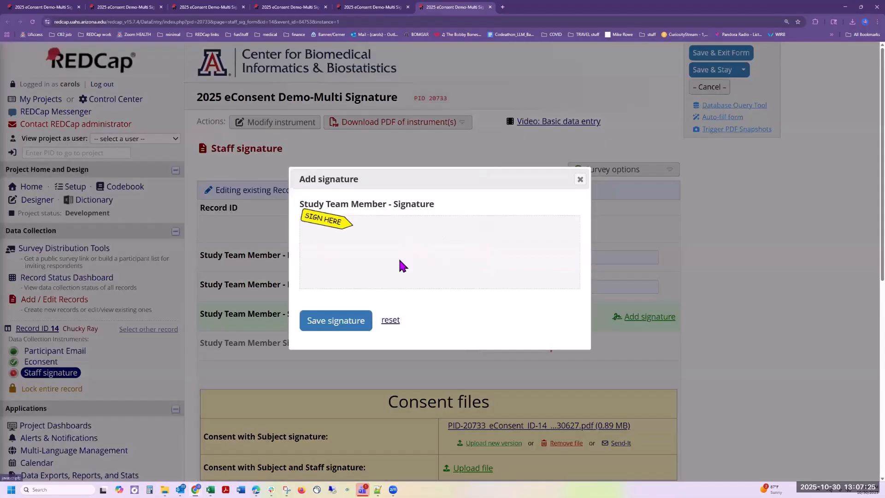
Step: Draw the staff member's initials as a signature and save it to the form
mouse_move(422, 237)
mouse_down()
mouse_move(432, 264)
mouse_move(453, 269)
mouse_up()
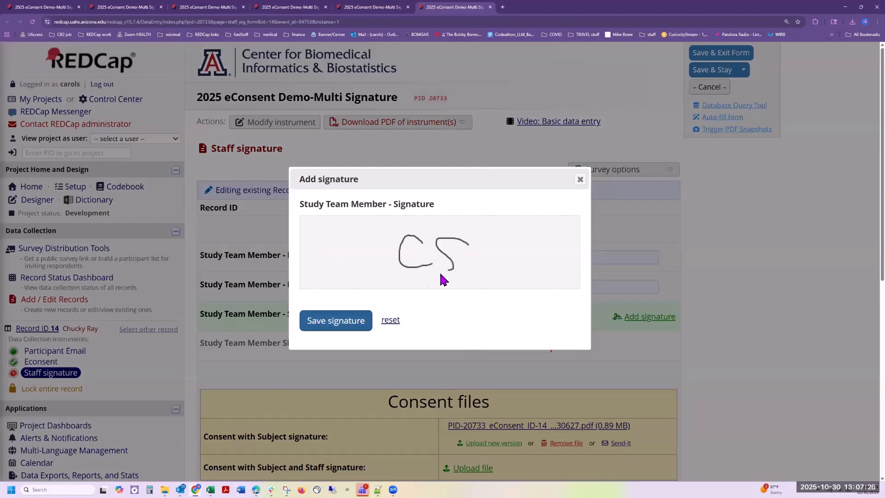
click(336, 320)
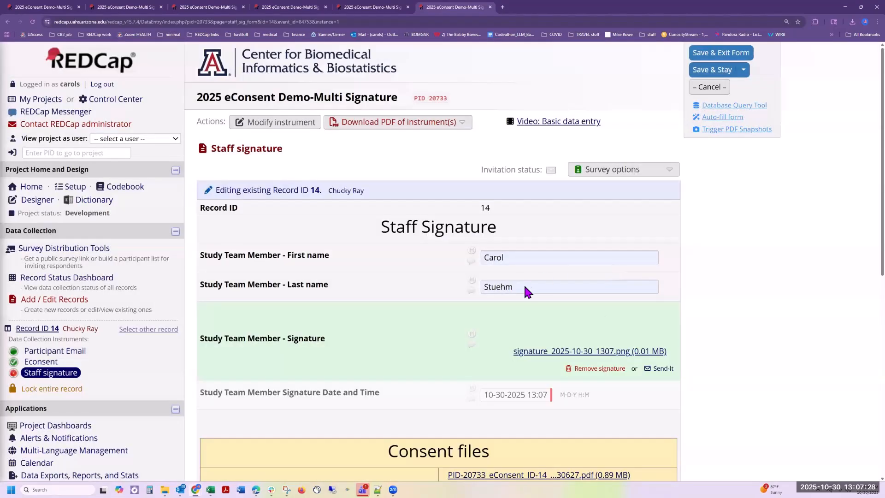
scroll(511, 272, down, 3)
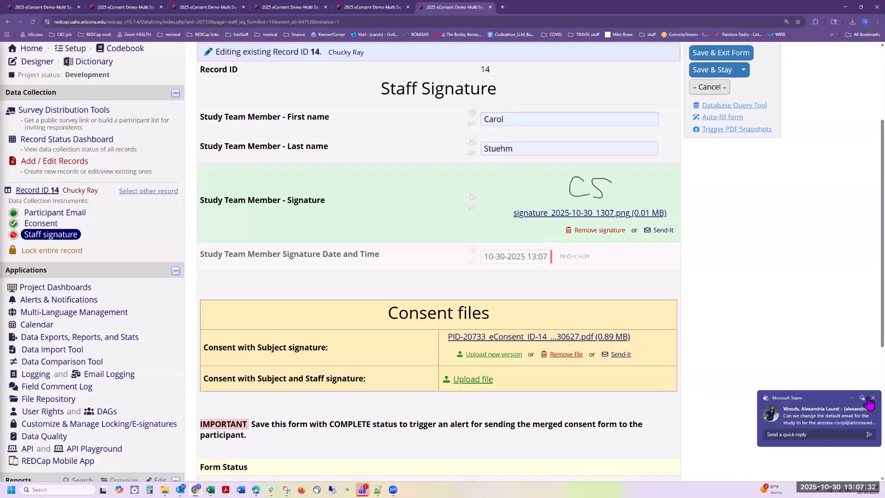
click(872, 397)
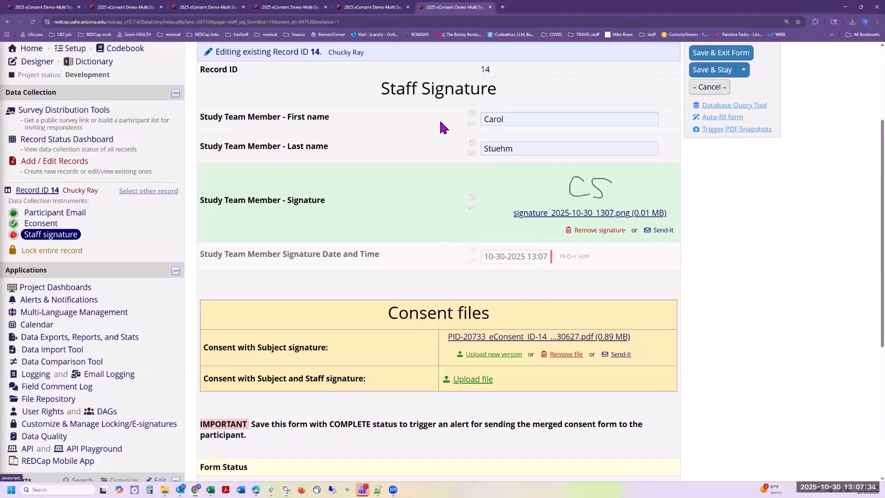
scroll(416, 151, up, 3)
scroll(419, 170, down, 3)
scroll(419, 176, up, 2)
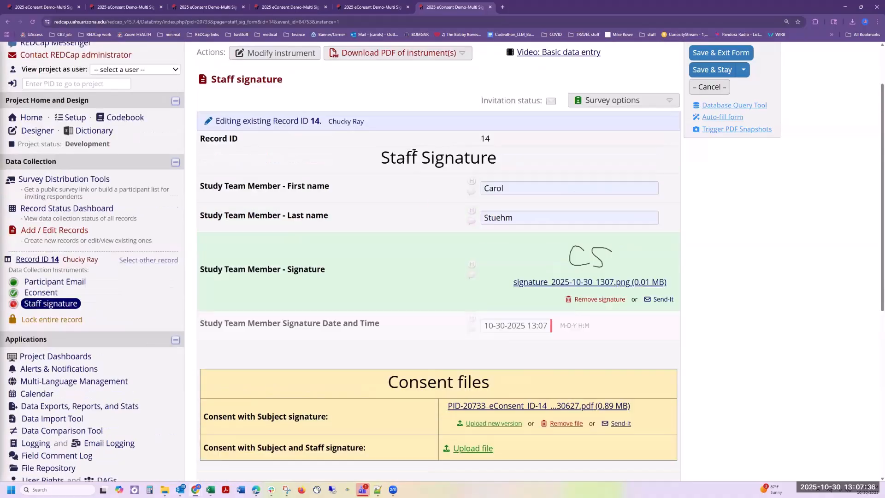
Step: Download the 'Consent with Subject signature' PDF for record 14 and view its page 7 signature
scroll(497, 350, down, 2)
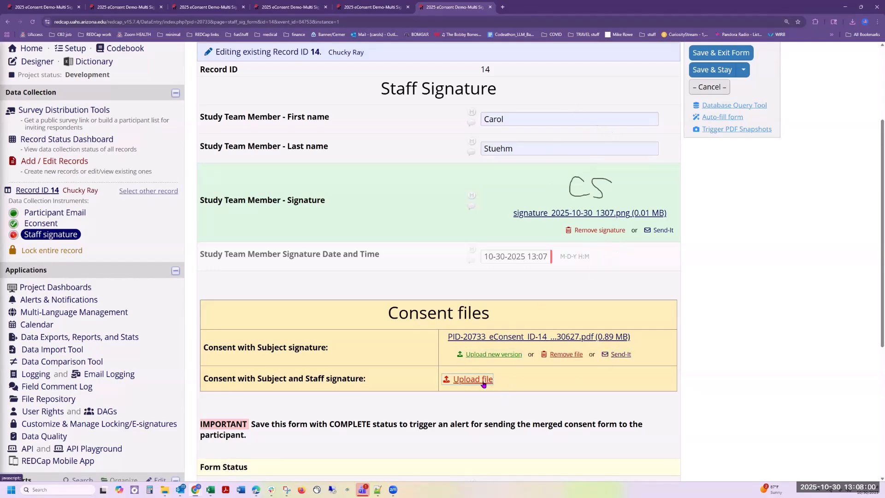
scroll(667, 381, down, 1)
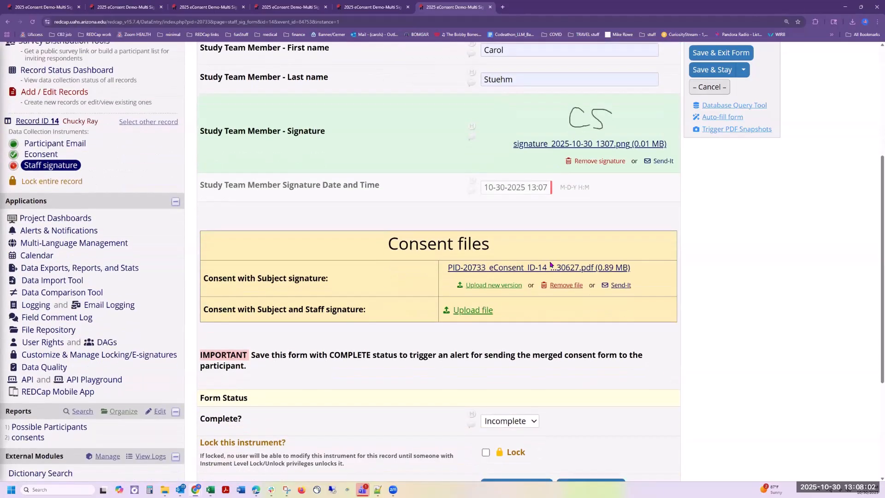
click(525, 268)
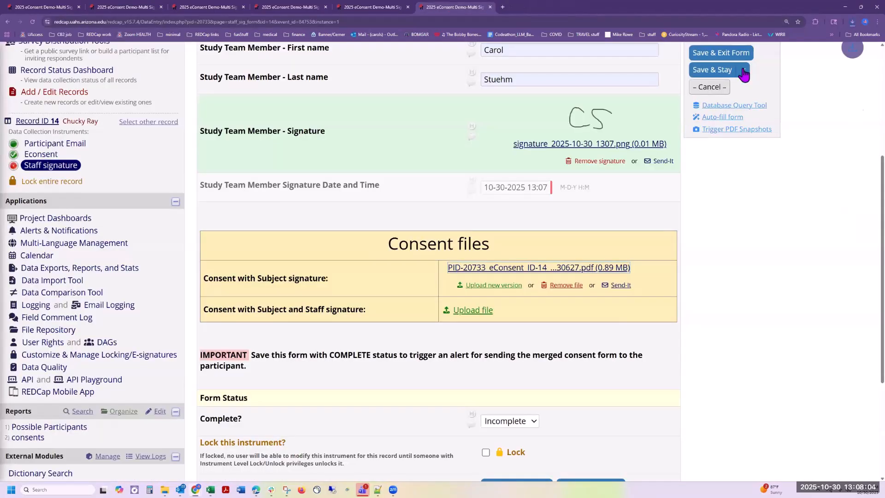
click(847, 36)
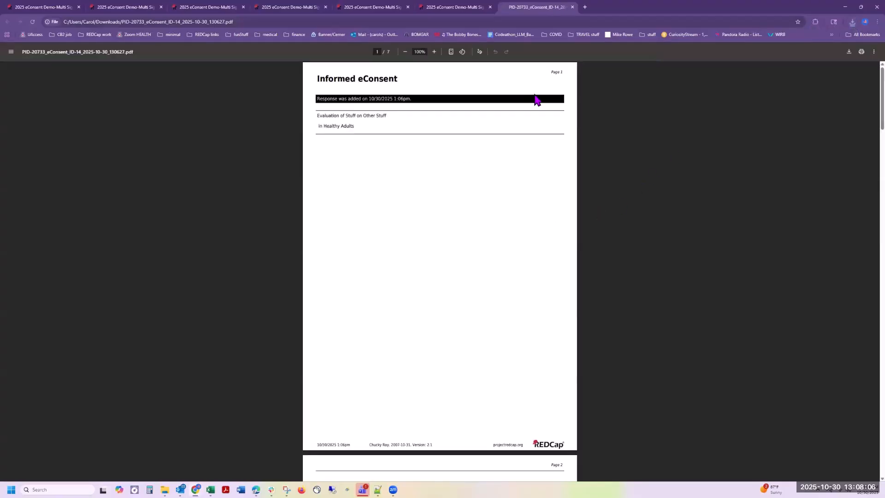
scroll(629, 312, down, 5)
scroll(632, 315, down, 20)
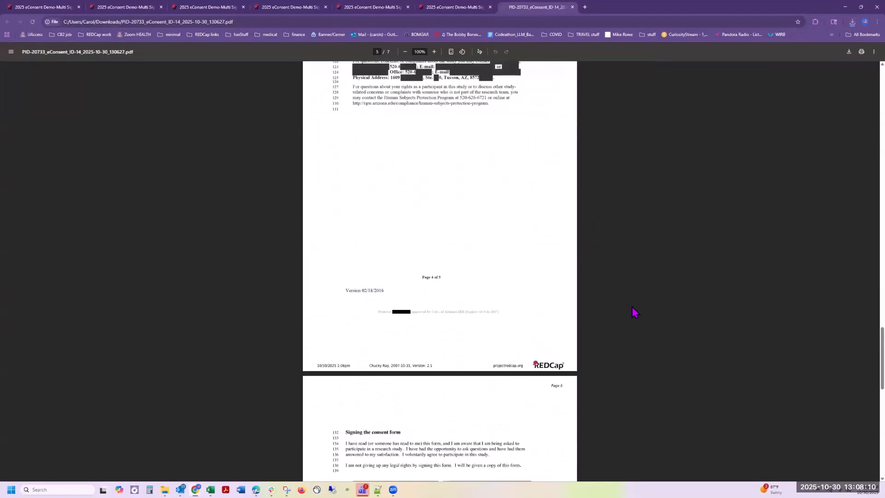
scroll(634, 313, down, 12)
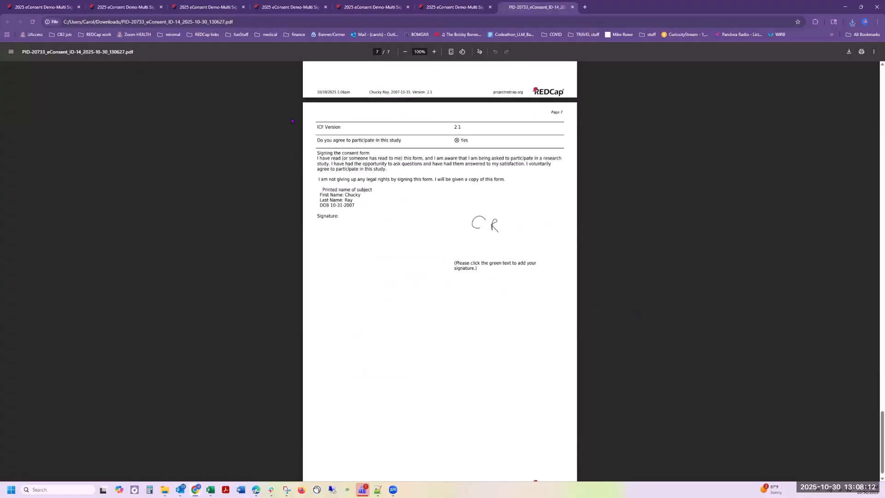
scroll(555, 304, down, 1)
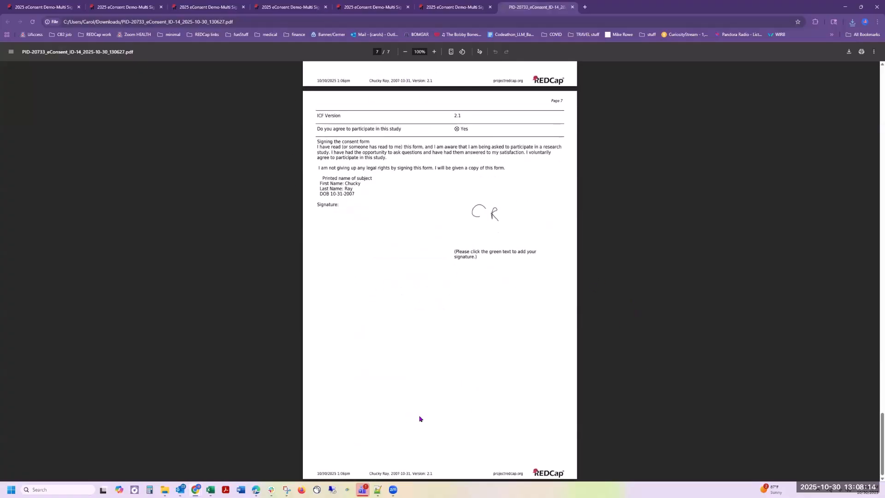
Step: Mark record 14's Staff signature form as Complete and save it, staying on the form
click(572, 7)
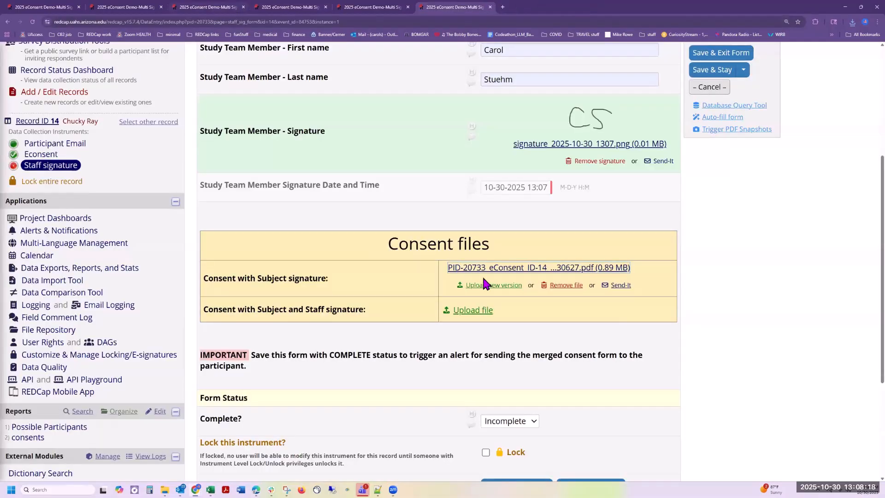
scroll(525, 383, down, 1)
scroll(525, 382, down, 1)
click(509, 351)
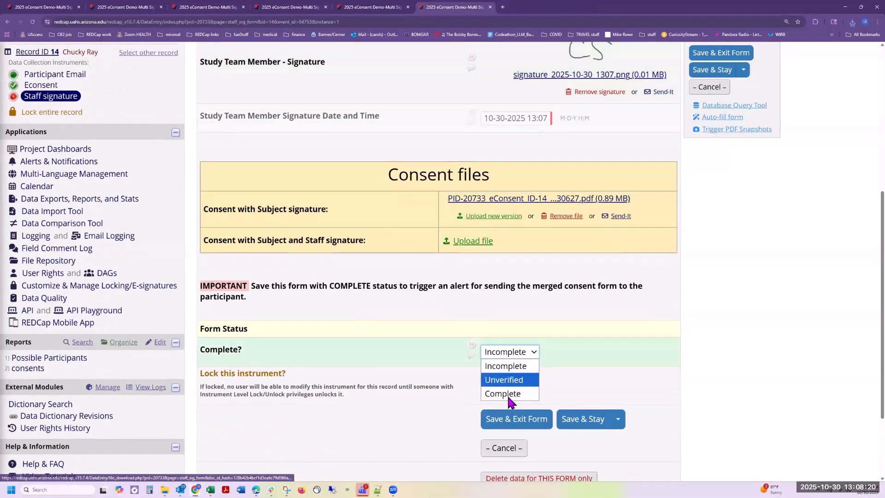
click(507, 394)
click(600, 426)
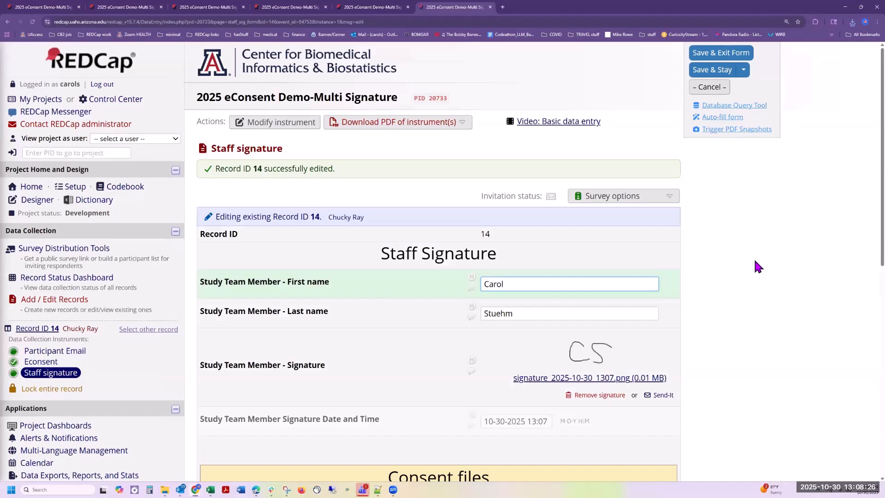
scroll(755, 264, down, 5)
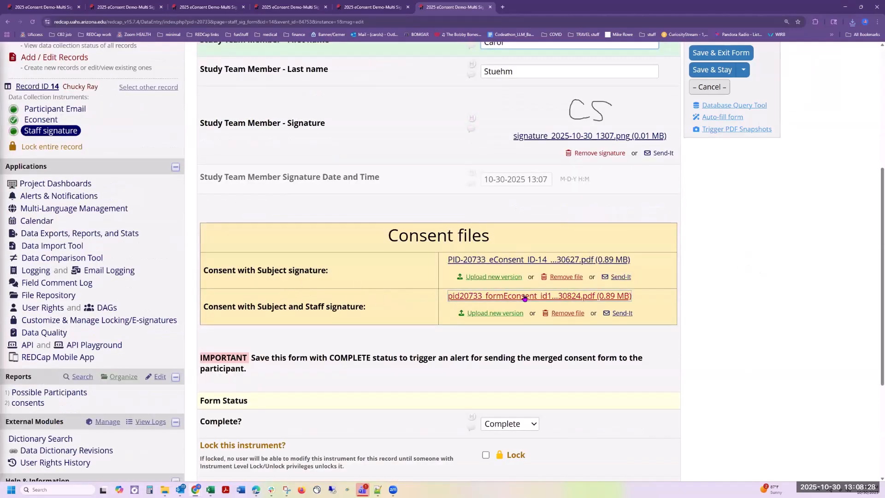
click(525, 297)
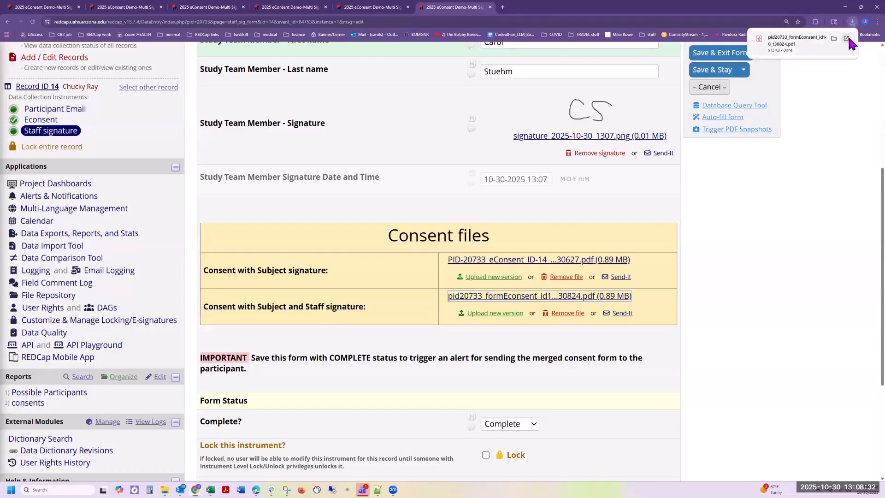
click(843, 38)
scroll(473, 180, down, 20)
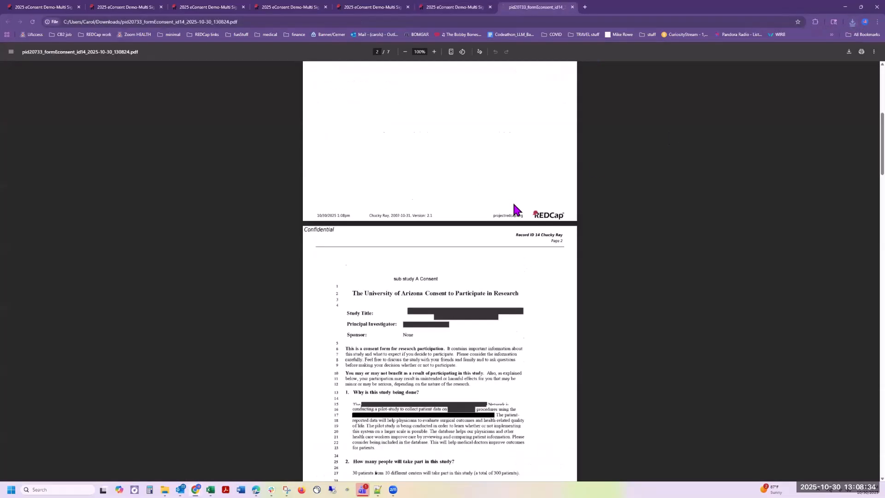
scroll(592, 316, down, 15)
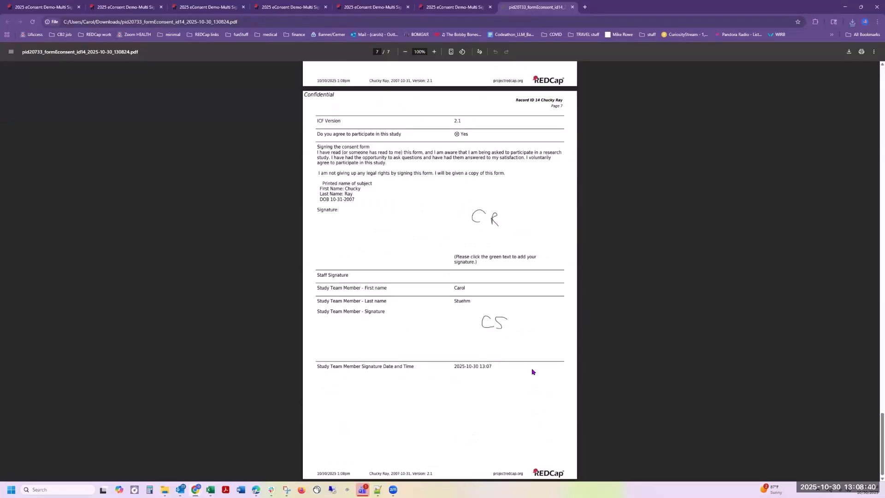
click(572, 7)
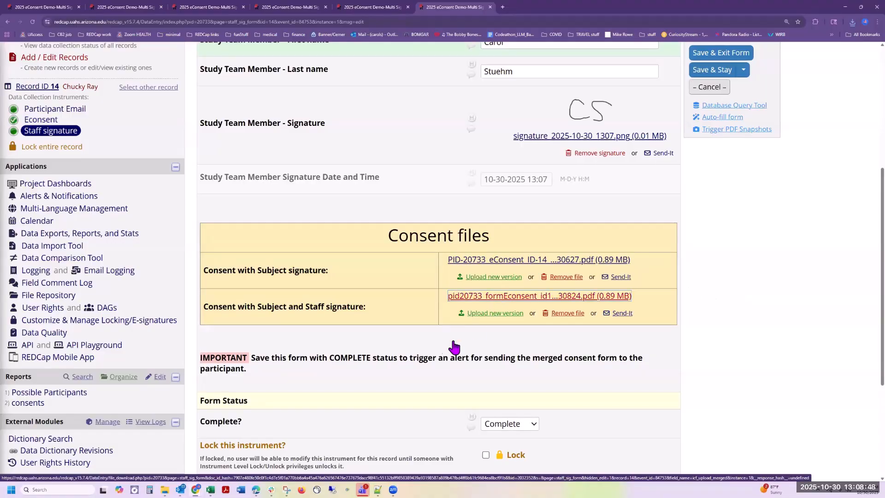
scroll(571, 376, down, 2)
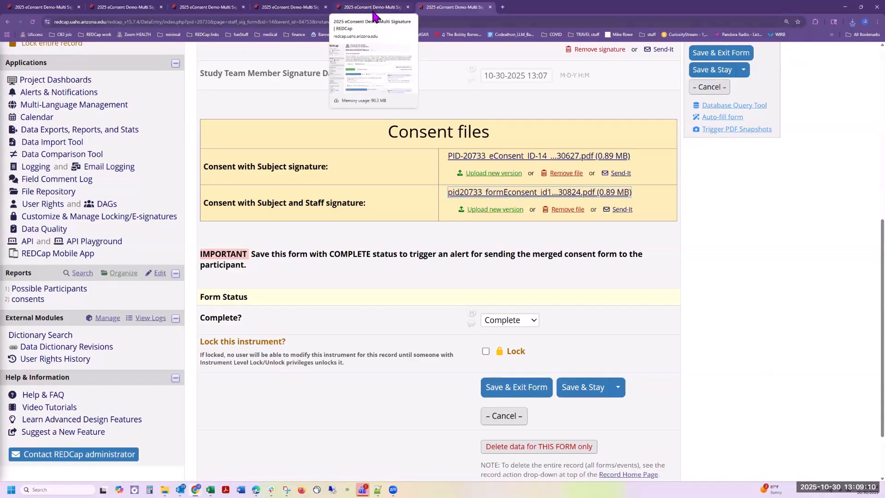
click(374, 16)
Step: Review the 9 archived consent PDFs in the PDF Snapshot Archive, then go back to the PDF Snapshots settings
click(301, 11)
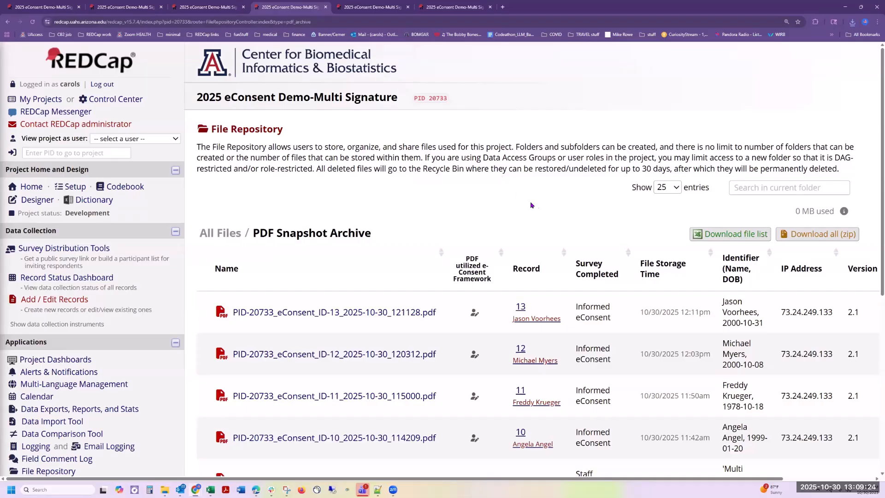
scroll(538, 209, down, 6)
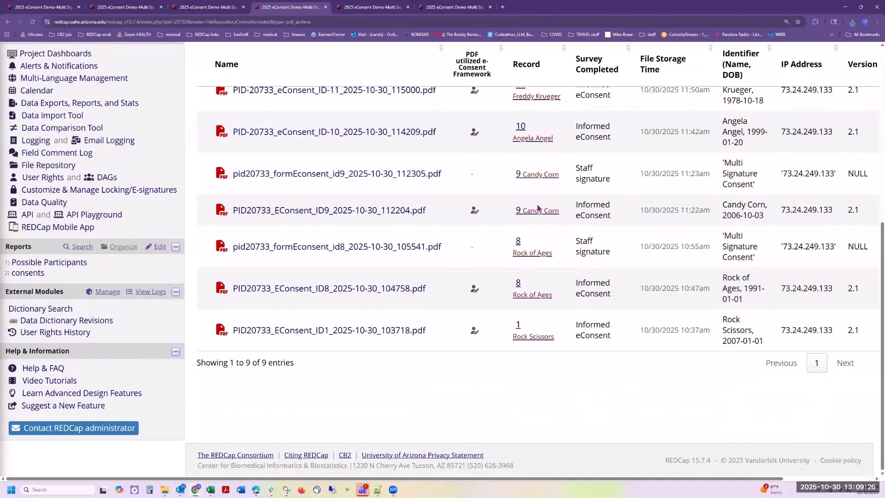
scroll(538, 207, up, 6)
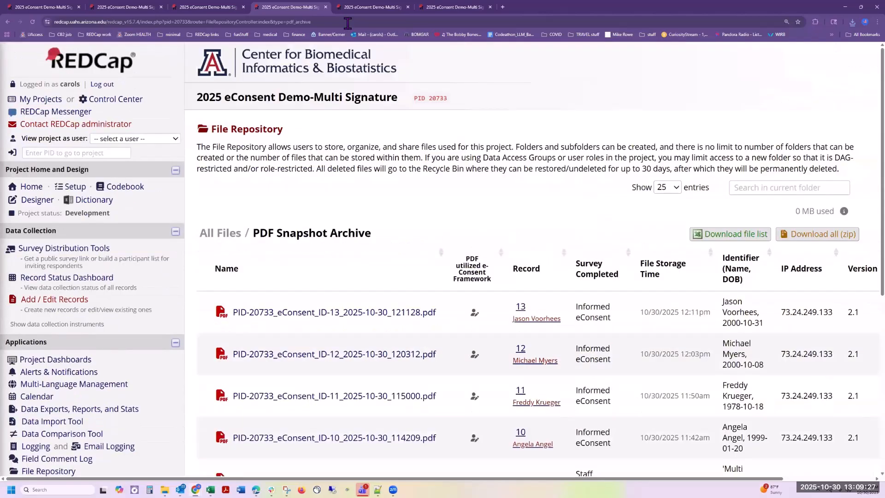
click(200, 7)
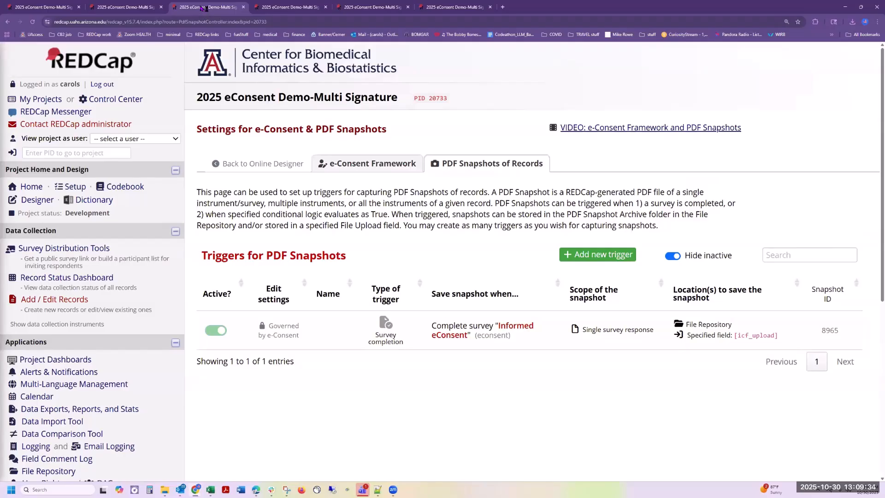
Step: In the archive, highlight the Informed eConsent and Staff signature PDFs saved for records 8 and 9
click(289, 7)
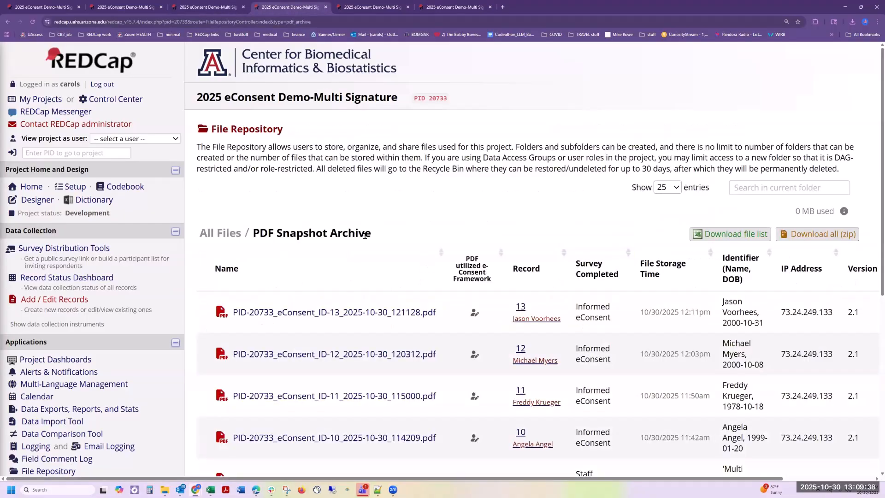
scroll(526, 248, down, 7)
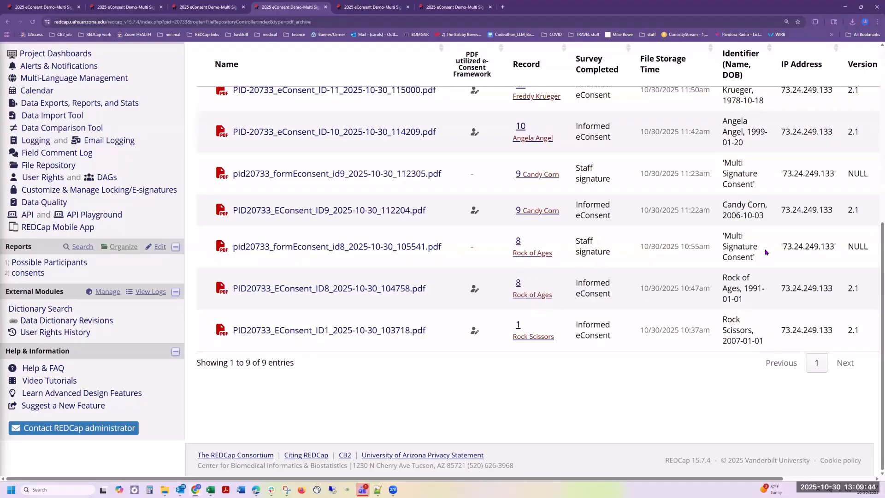
drag(730, 310, 226, 247)
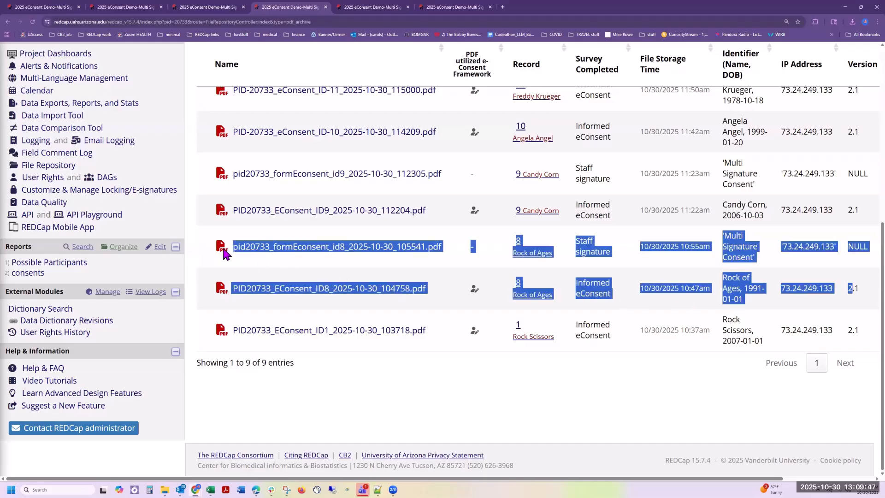
click(528, 400)
drag(732, 205, 232, 173)
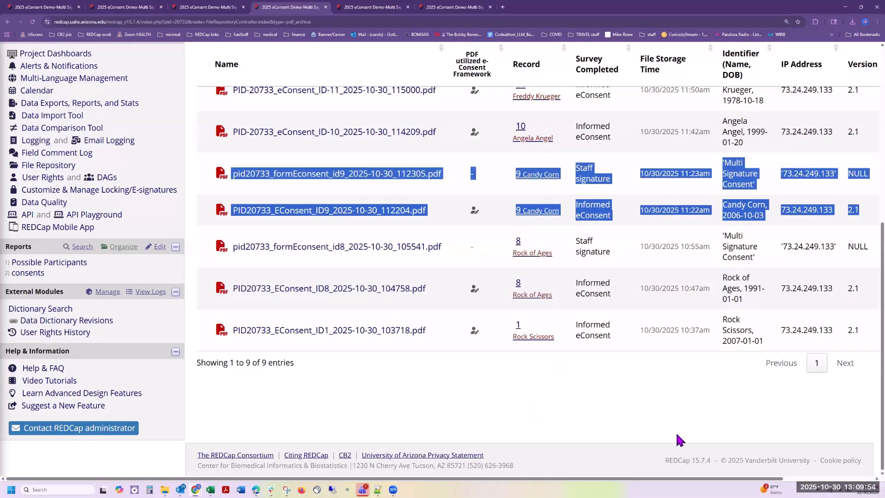
click(584, 179)
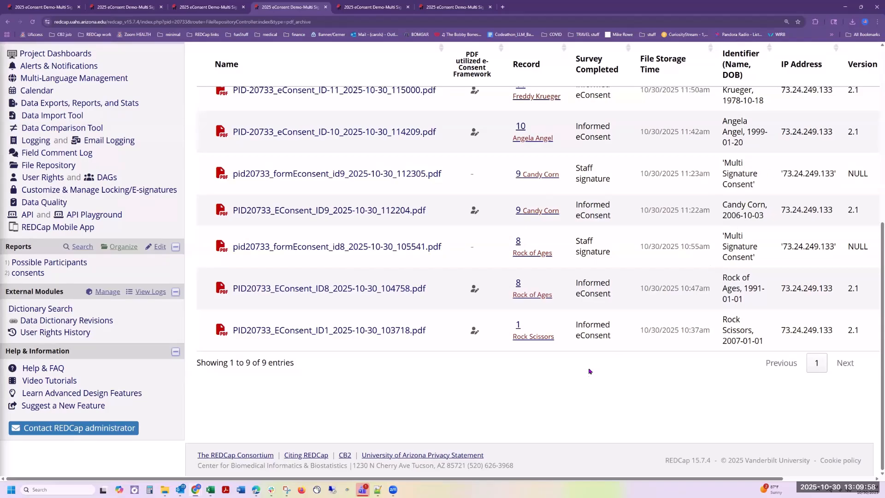
scroll(756, 174, up, 7)
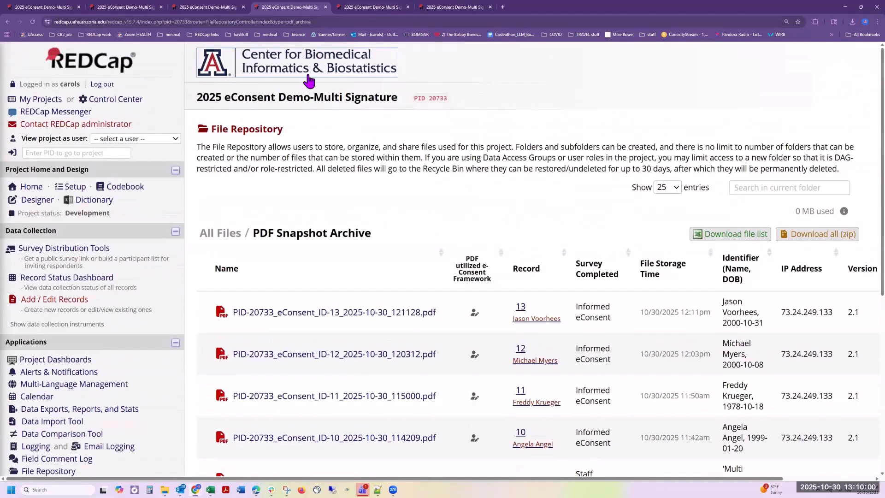
Step: Open the Multi Signature Consent module's configuration from the project's External Modules manager
click(208, 7)
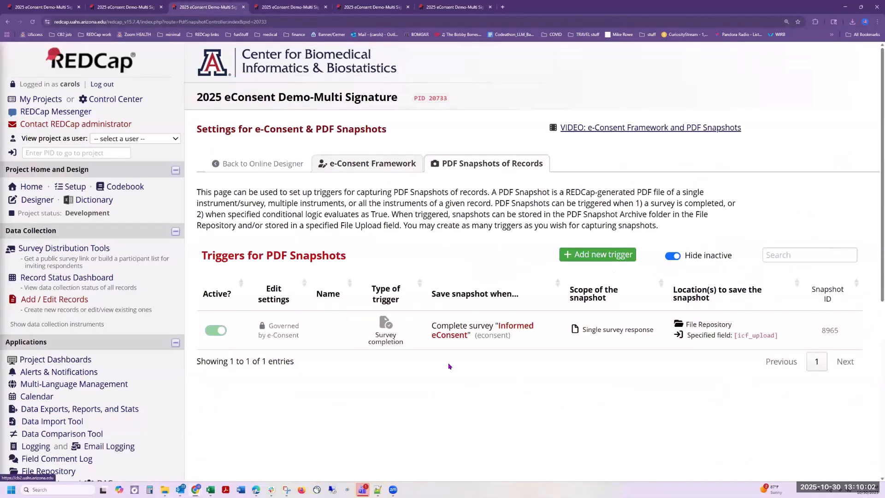
click(118, 9)
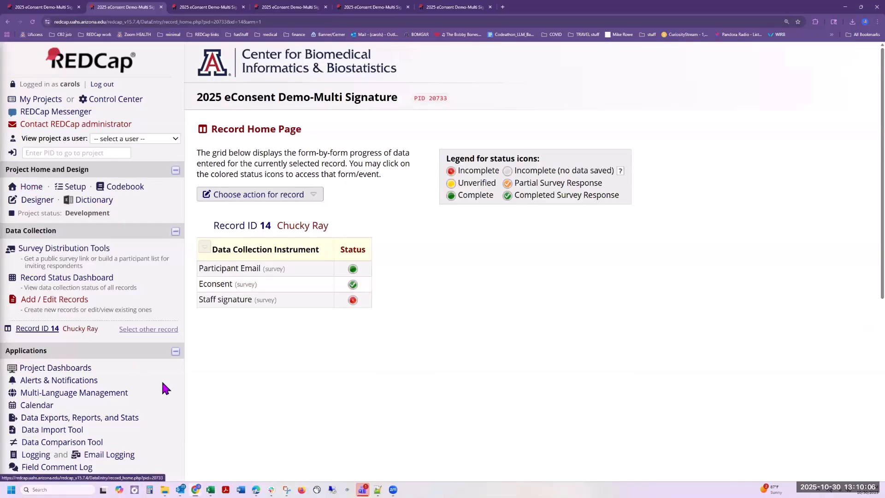
scroll(162, 385, down, 5)
click(106, 365)
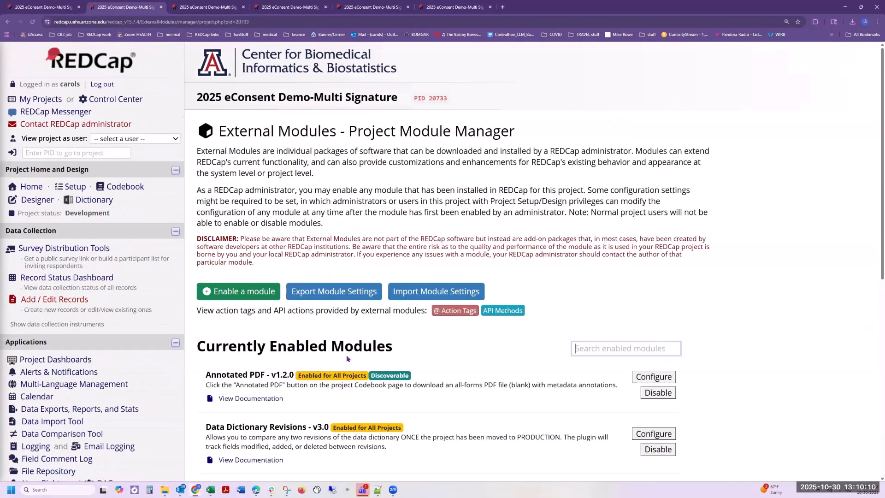
scroll(347, 295, down, 3)
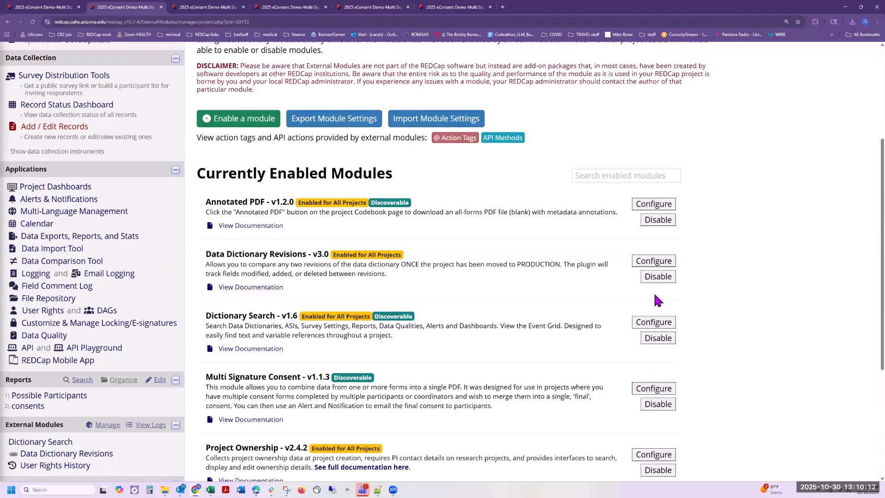
click(653, 388)
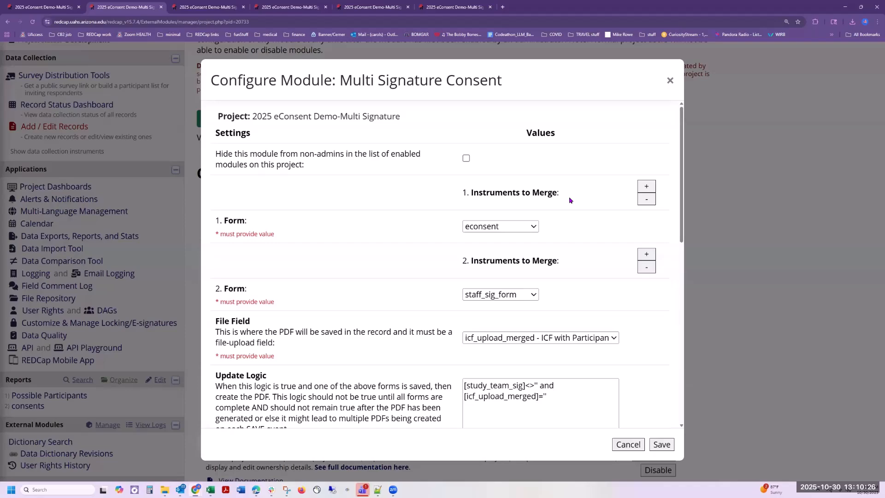
scroll(570, 199, down, 1)
click(521, 192)
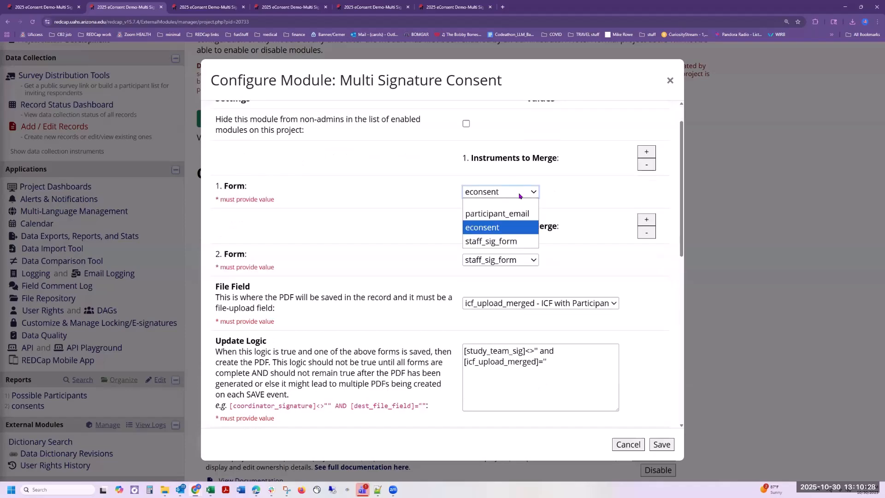
click(509, 228)
click(521, 260)
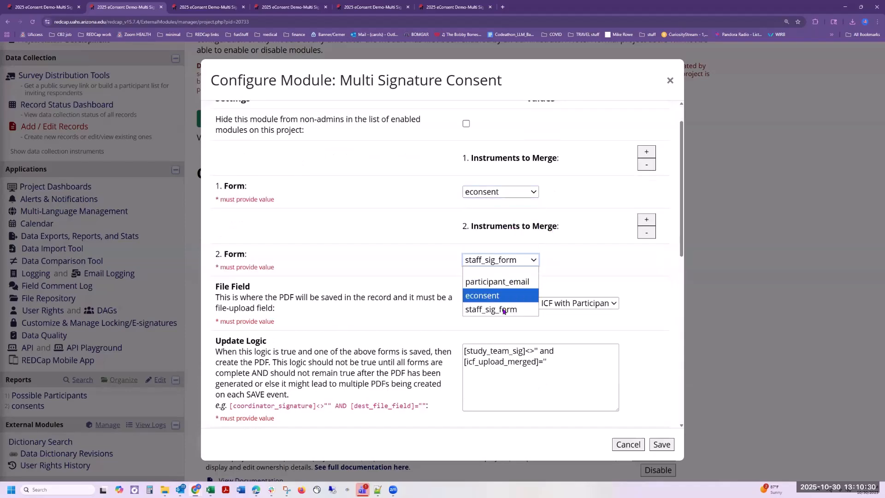
click(504, 309)
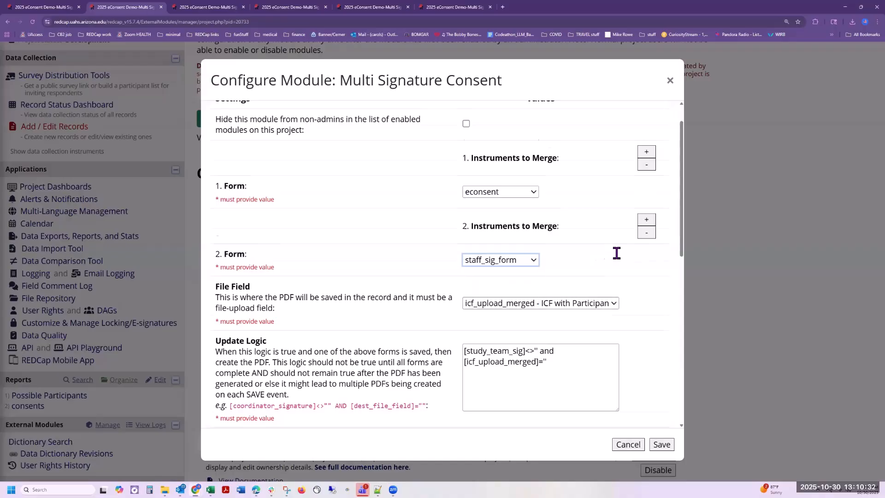
scroll(609, 253, down, 5)
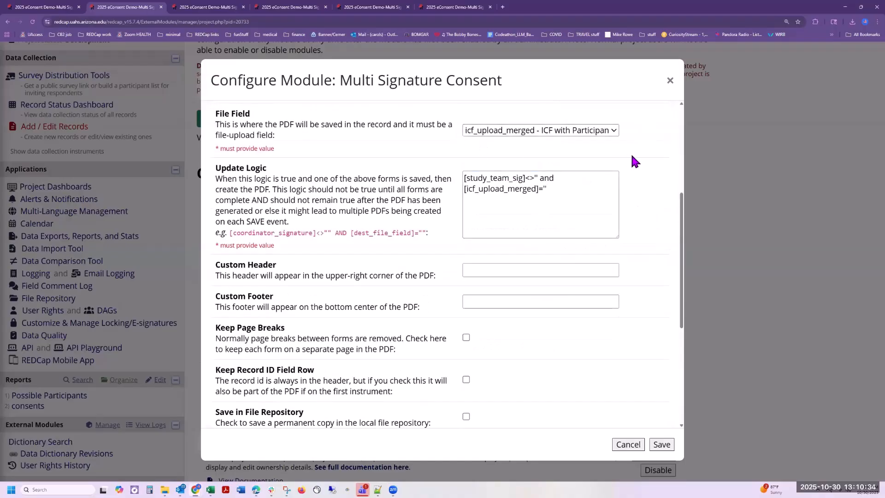
scroll(643, 164, up, 3)
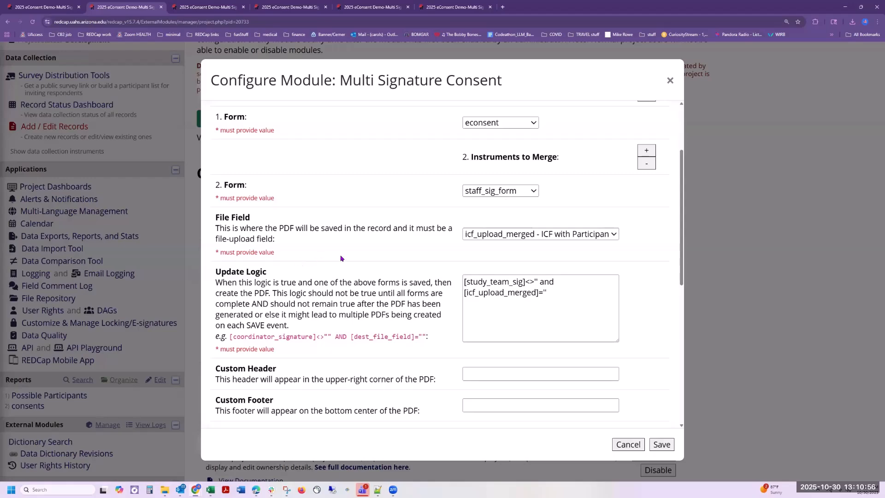
scroll(339, 259, down, 1)
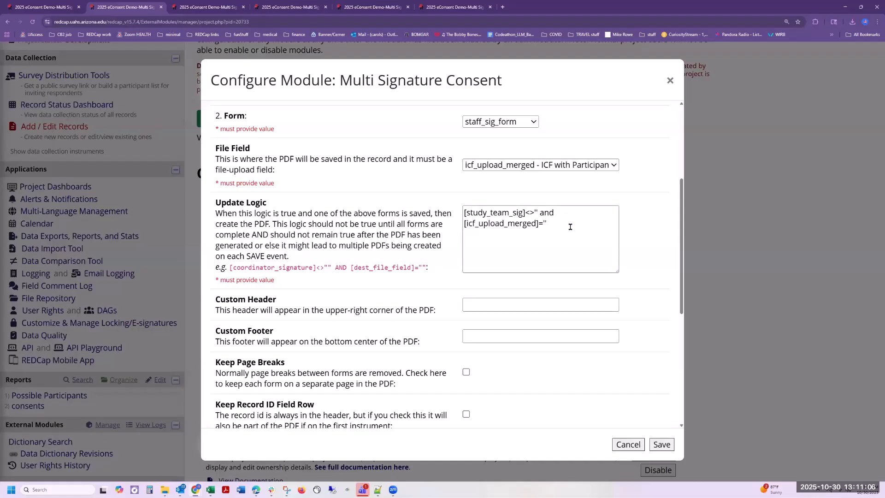
drag(463, 212, 560, 232)
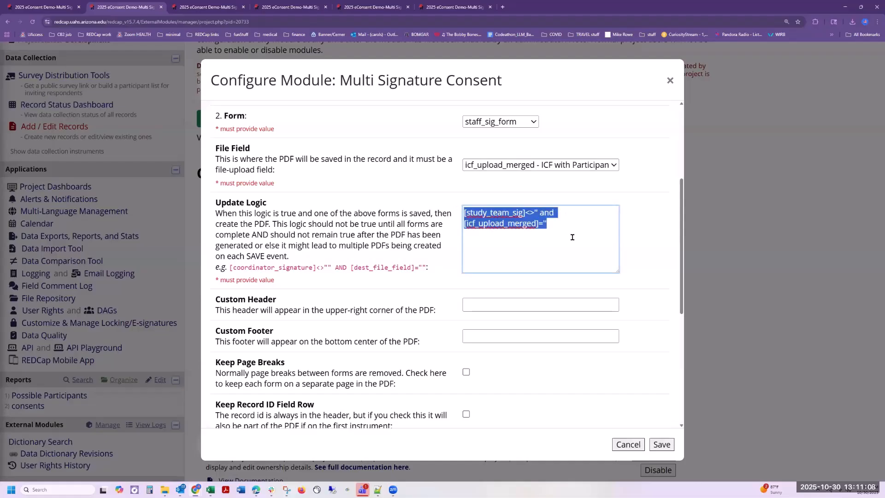
click(657, 254)
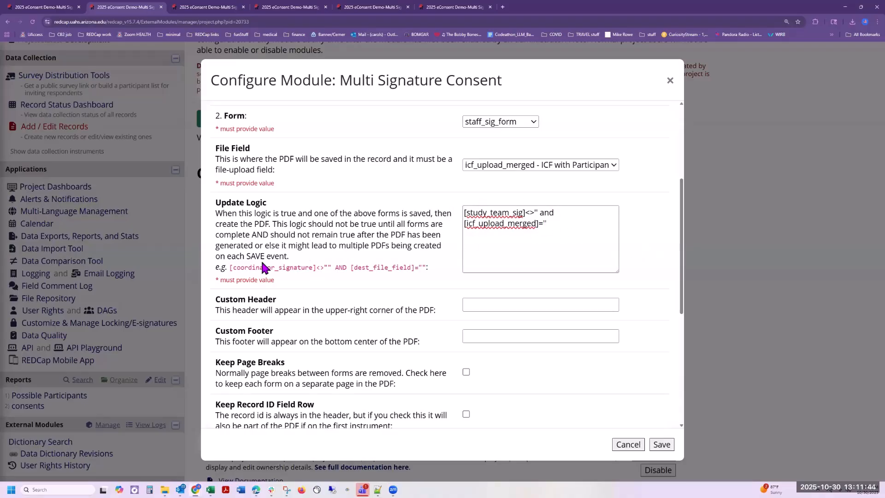
drag(263, 235, 253, 252)
click(658, 256)
scroll(655, 261, down, 2)
scroll(652, 266, down, 2)
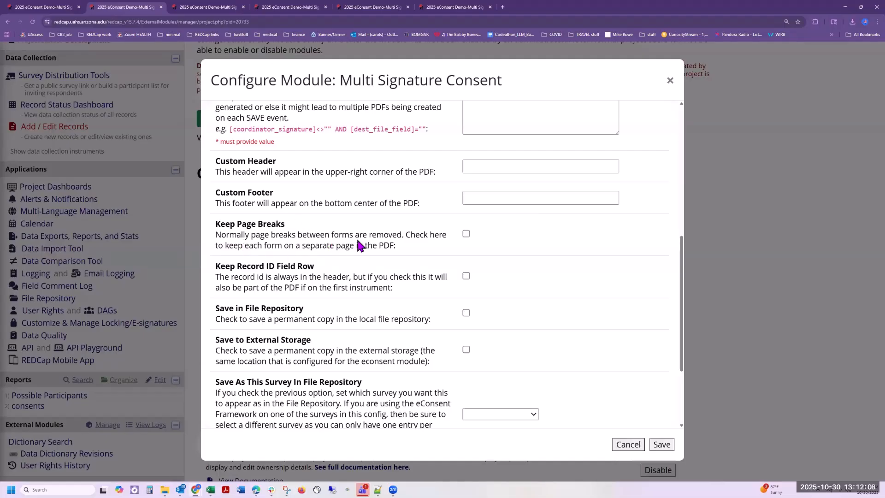
scroll(449, 177, up, 6)
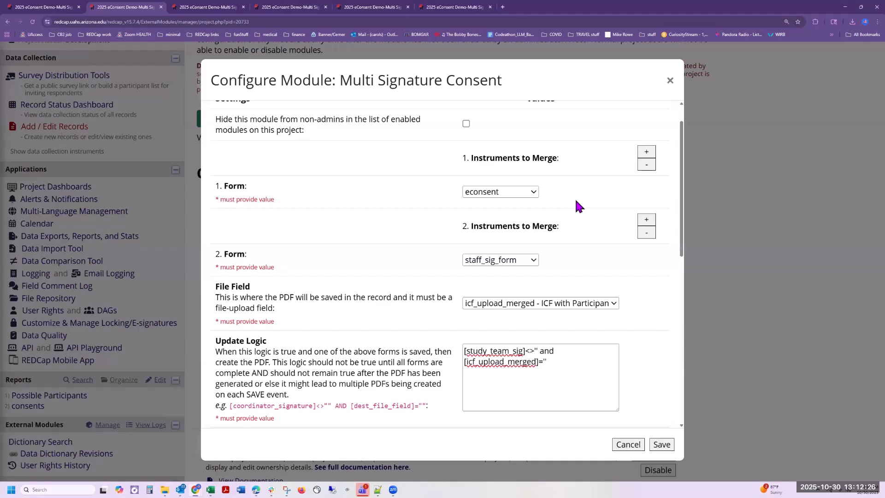
scroll(576, 198, down, 8)
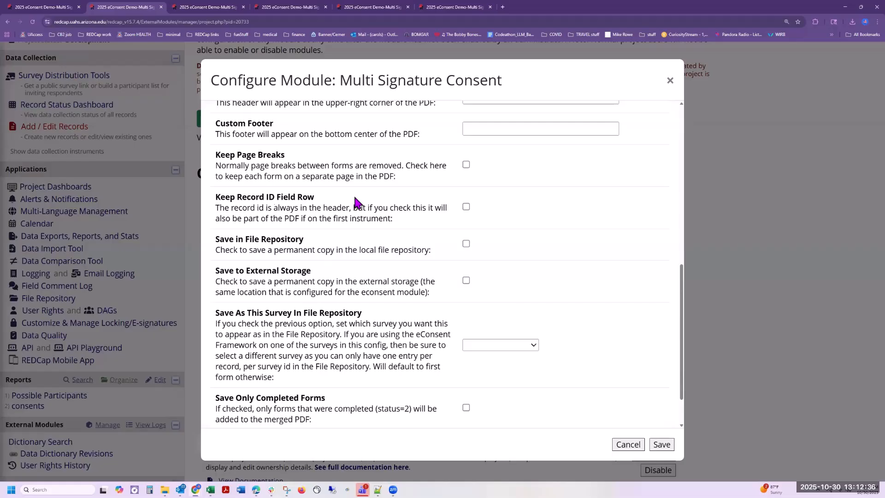
drag(311, 221, 403, 223)
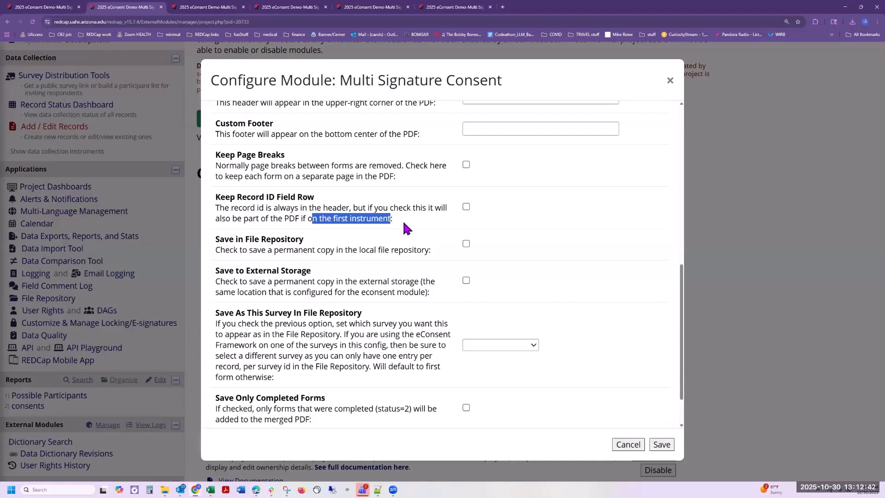
click(407, 227)
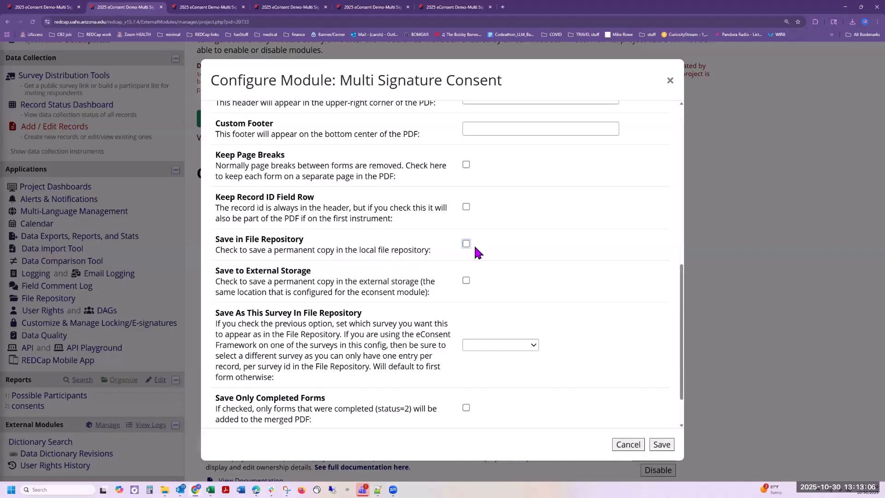
scroll(482, 242, down, 2)
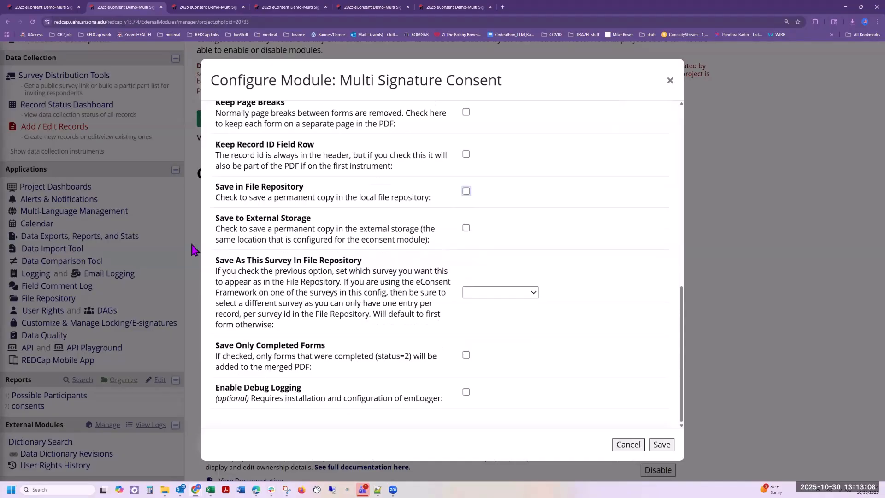
drag(358, 229, 418, 229)
click(400, 240)
click(490, 290)
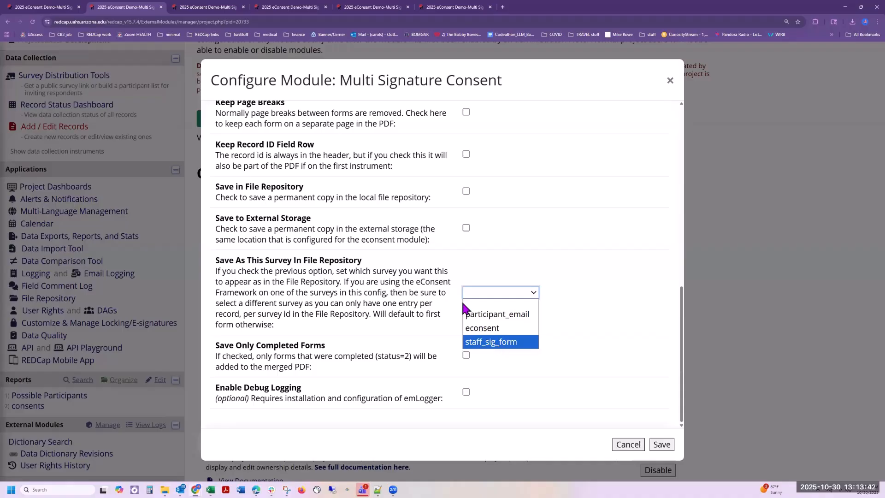
click(405, 288)
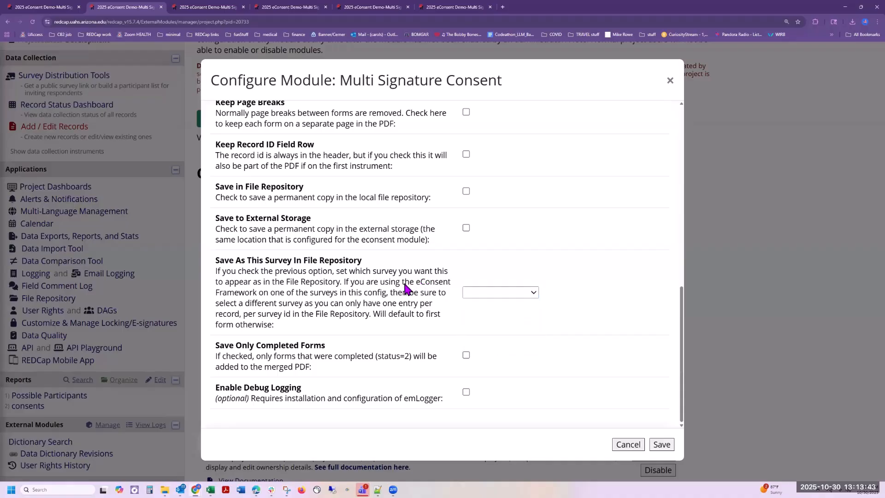
click(497, 289)
click(497, 290)
click(466, 228)
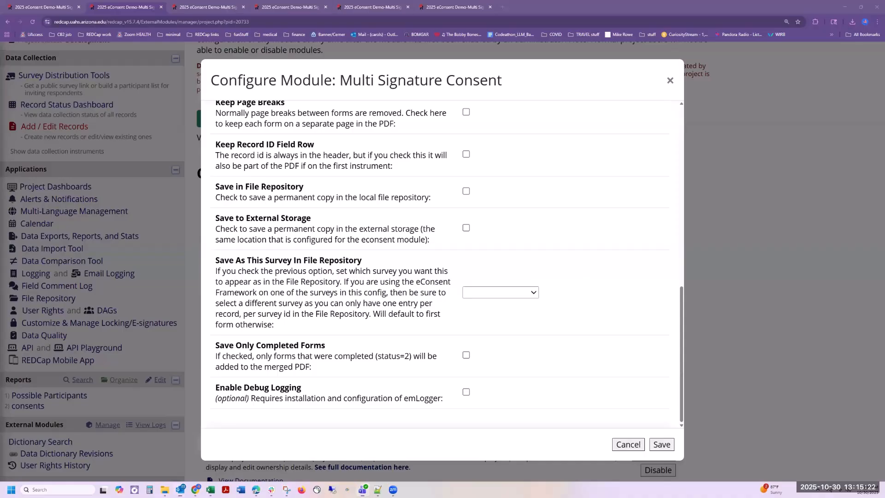
click(180, 489)
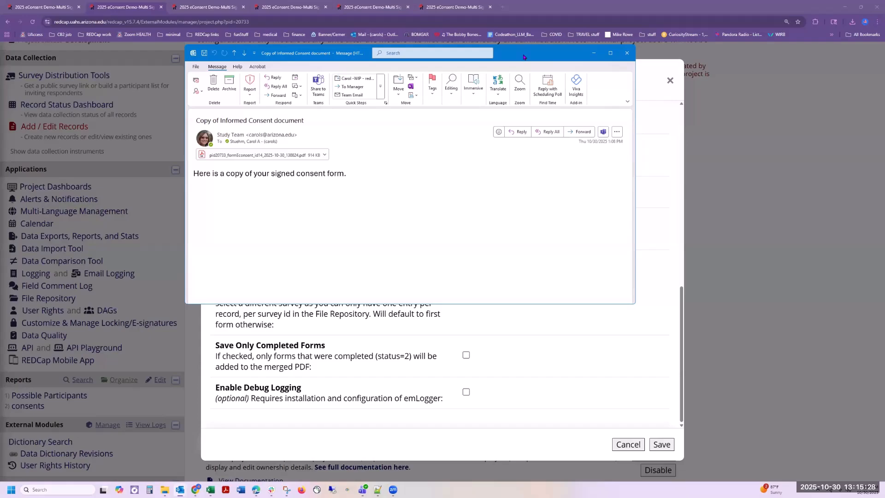
key(Escape)
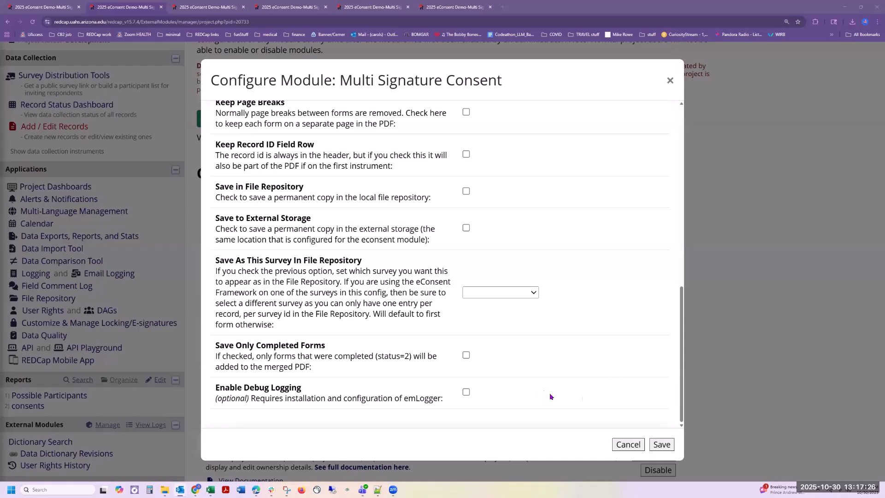
Step: Enable Save Only Completed Forms and close the Multi Signature Consent settings
click(465, 355)
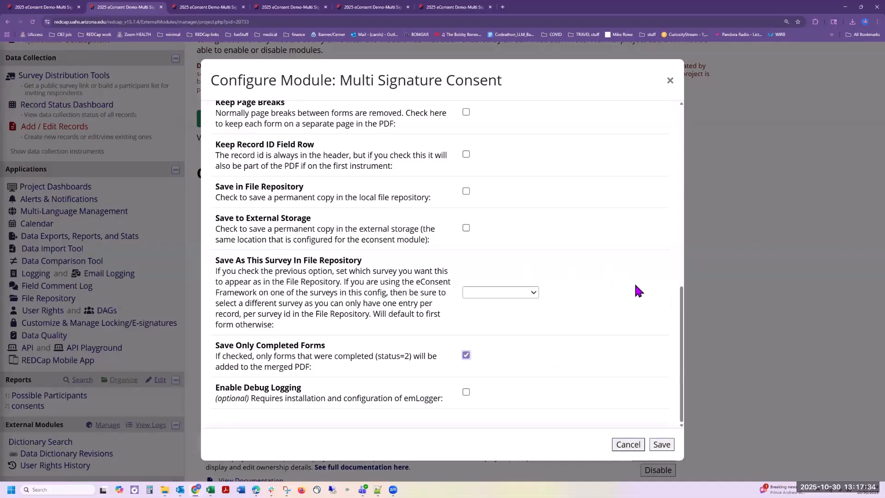
click(745, 323)
Step: Go to Alerts & Notifications, then bring up the 'Copy of Informed Consent document' email
scroll(101, 263, up, 3)
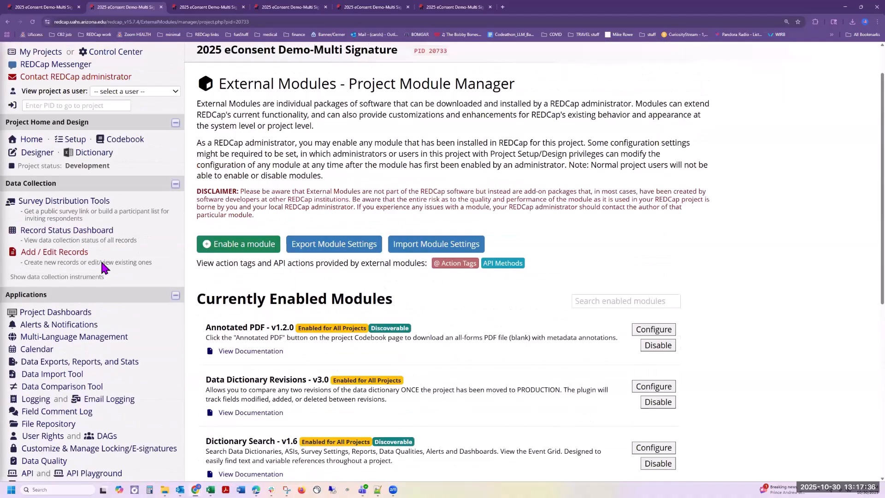
click(80, 270)
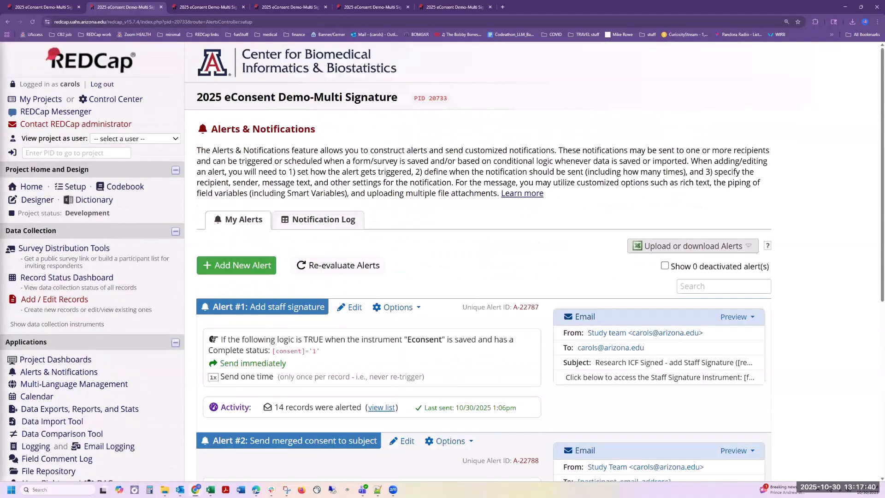
key(alt+Tab)
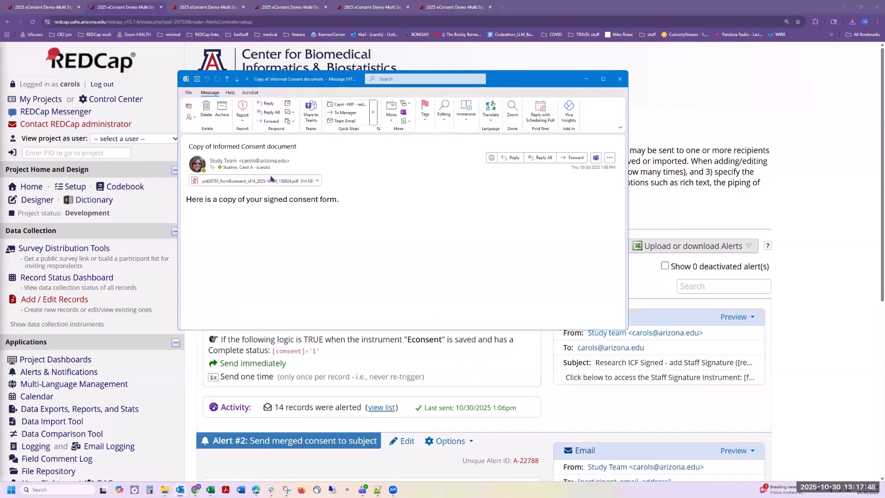
Step: Check the participant and staff signatures in the emailed consent PDF in Acrobat, then close it
click(249, 181)
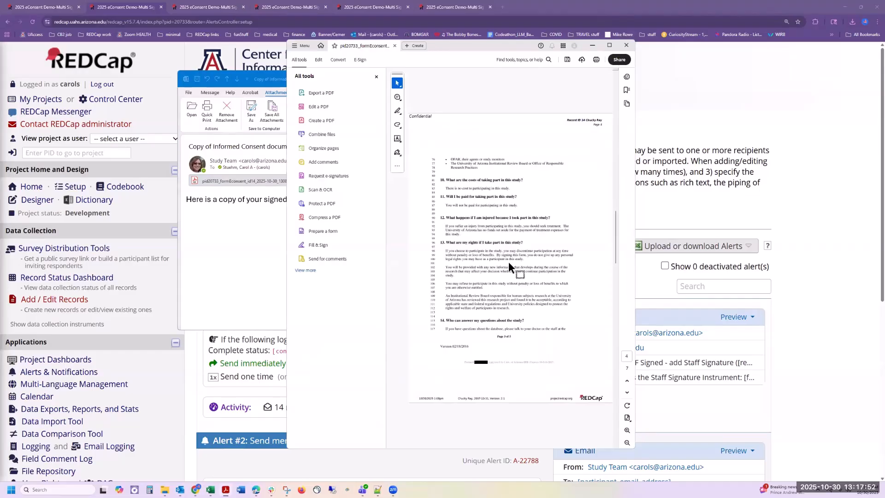
scroll(518, 286, down, 3)
scroll(518, 289, up, 5)
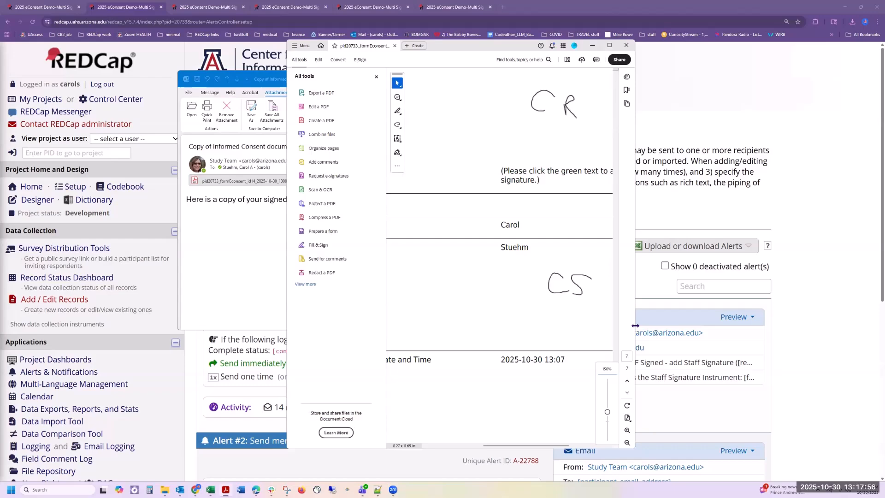
drag(635, 325, 883, 276)
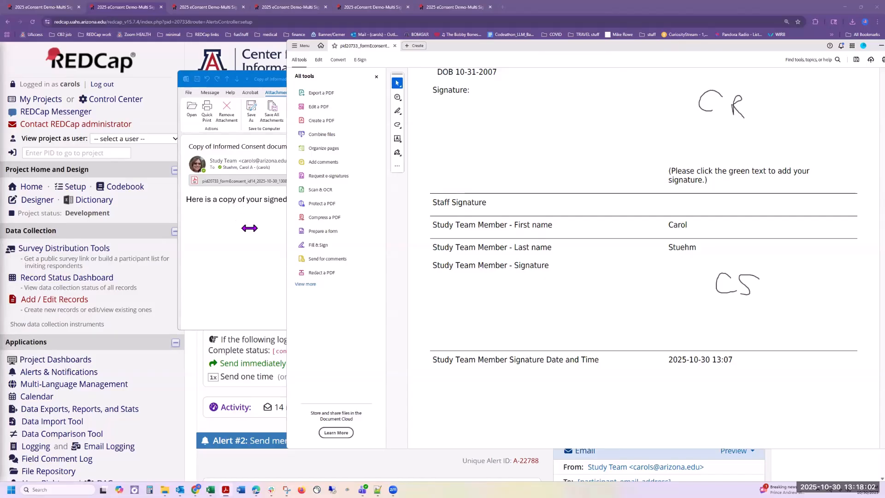
scroll(714, 246, up, 5)
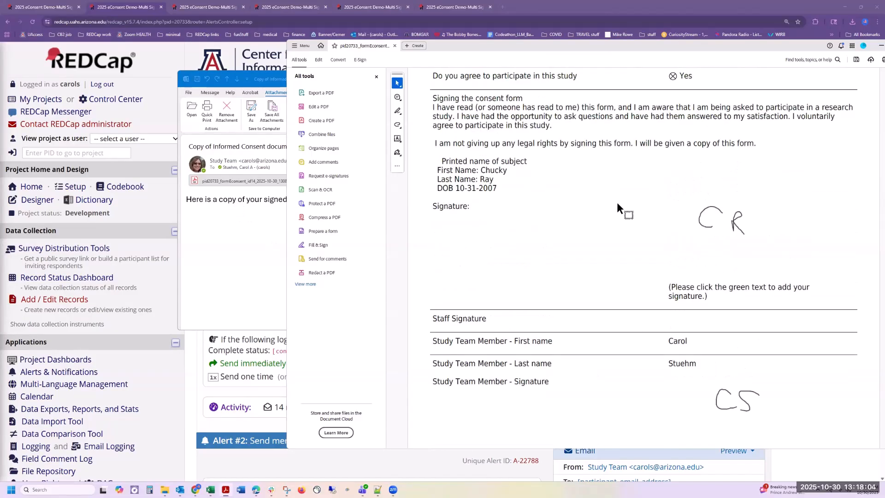
drag(694, 47, 552, 55)
mouse_move(766, 59)
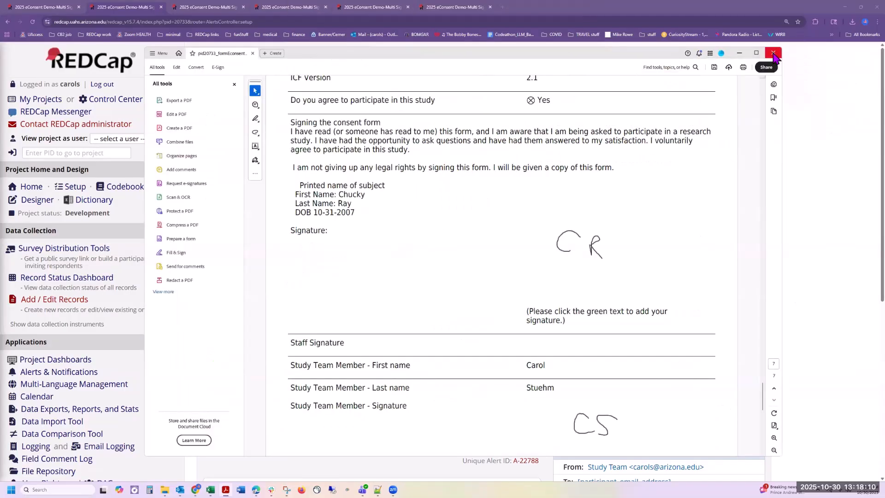
click(772, 53)
Step: Close the email and save Alert #2 'Send merged consent to subject' with [icf_upload_merged] attached
click(619, 78)
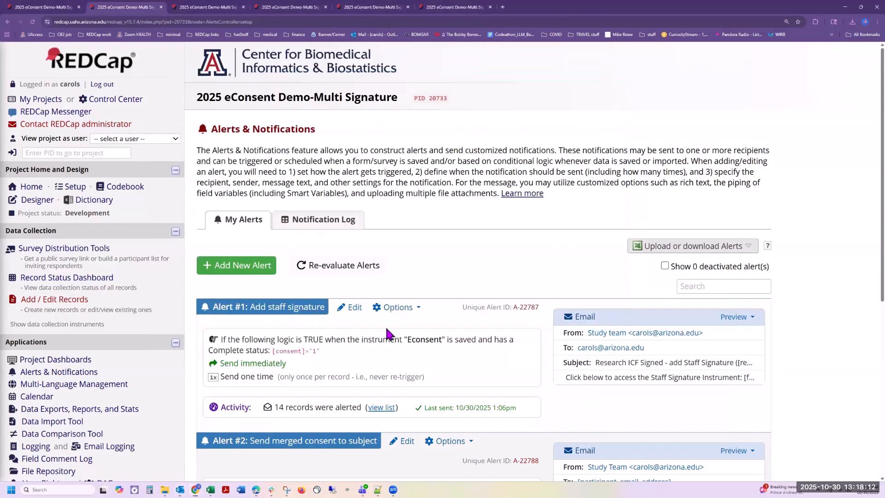
scroll(408, 314, down, 2)
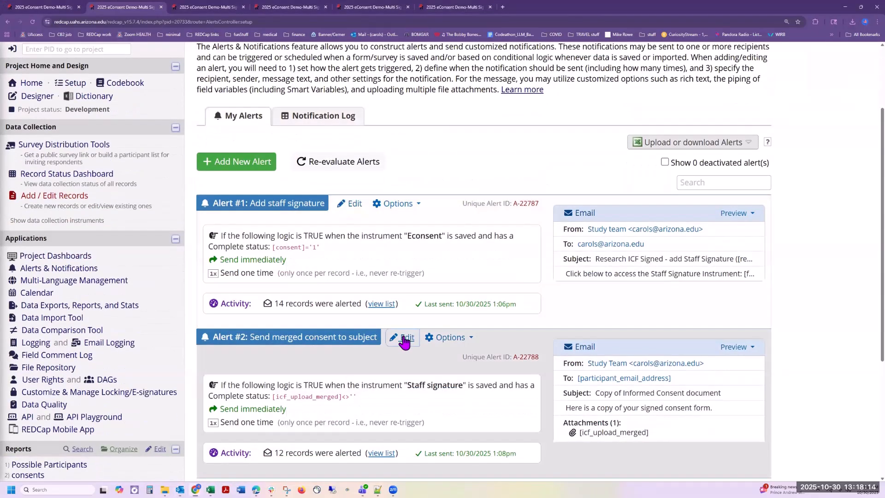
click(402, 336)
scroll(261, 158, down, 3)
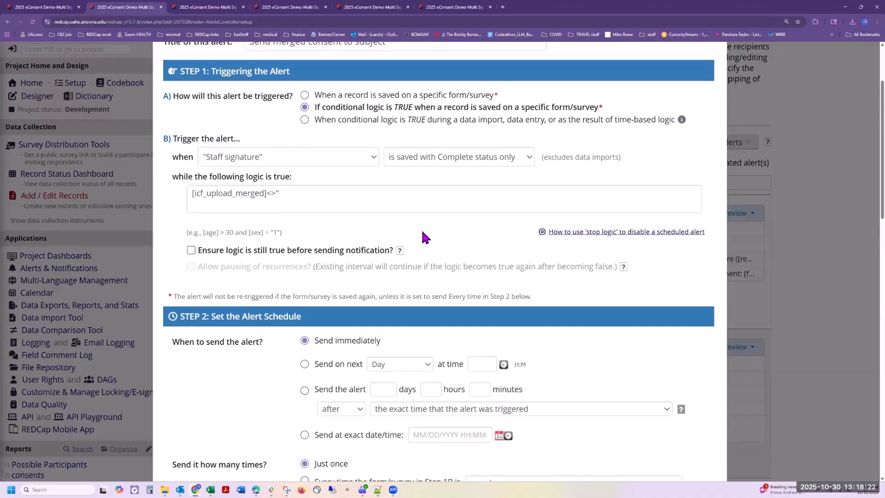
scroll(420, 228, down, 6)
scroll(461, 336, down, 3)
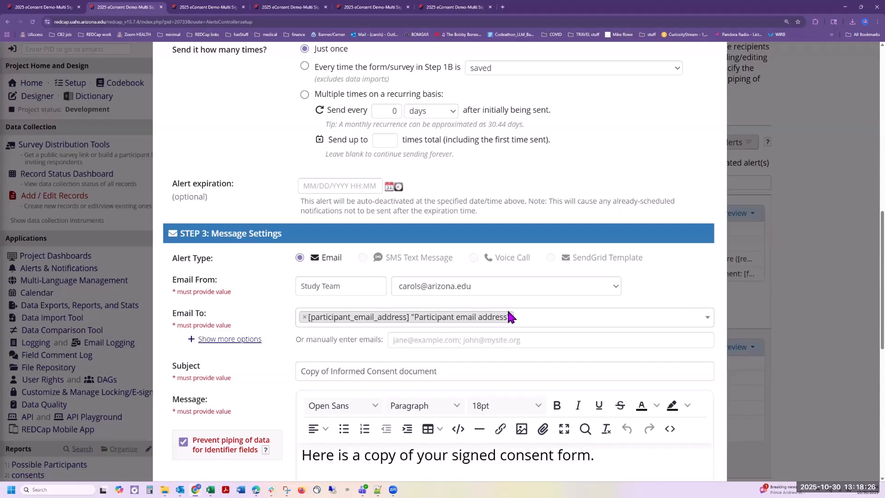
scroll(512, 317, down, 4)
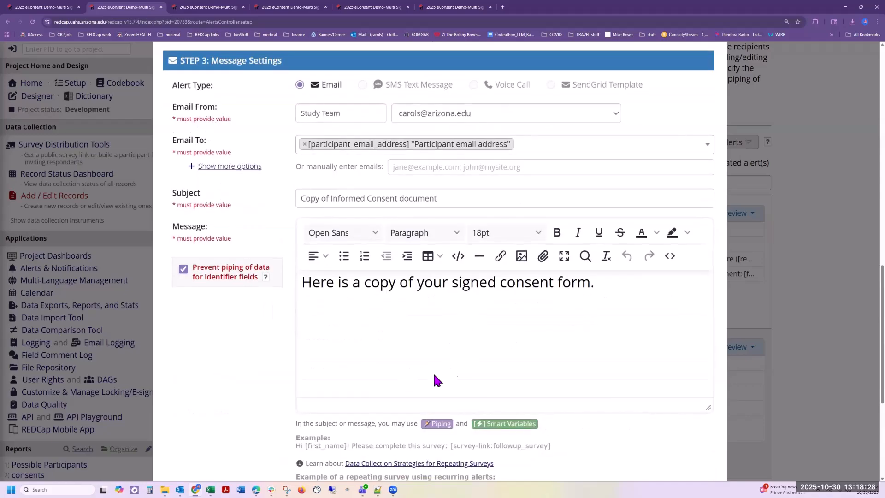
scroll(400, 392, down, 4)
scroll(394, 316, down, 1)
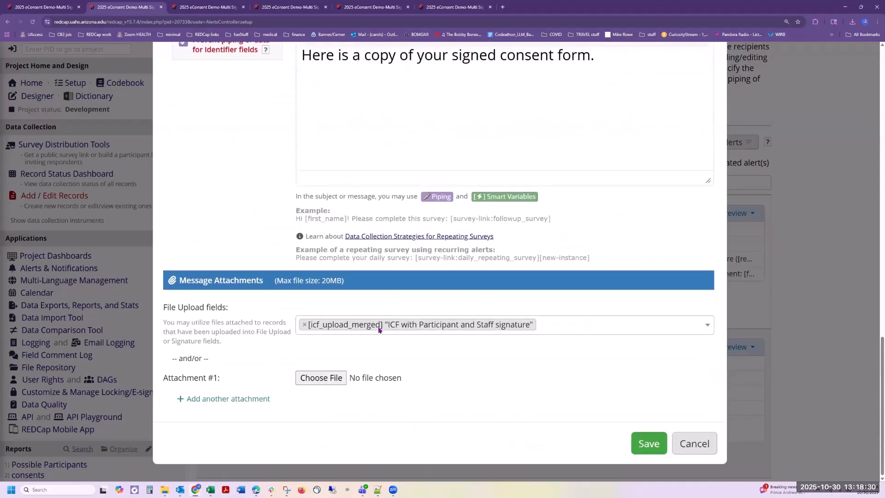
click(648, 448)
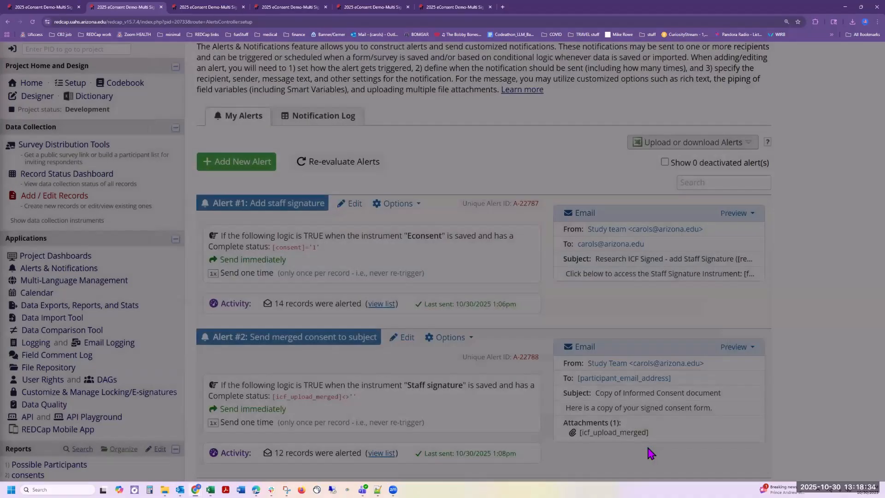